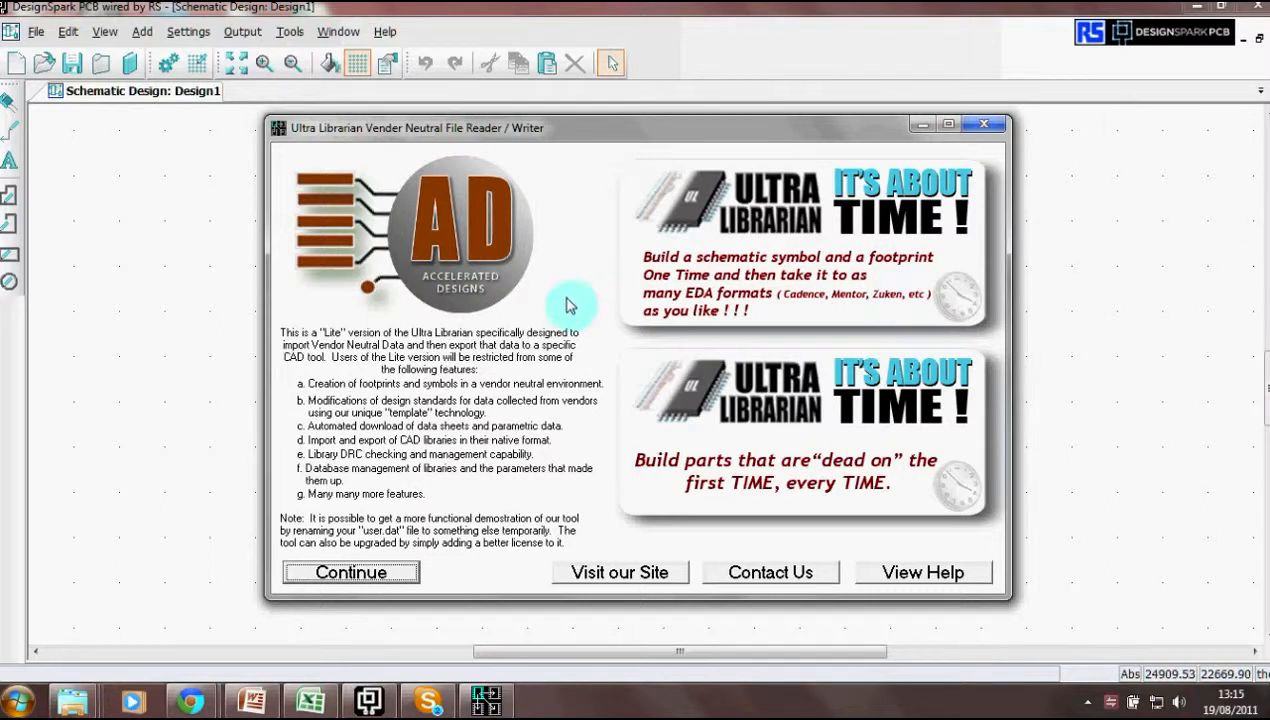
- Continue past the Ultra Librarian Lite introduction splash screen
{"action": "left_click", "coordinate": [318, 584]}
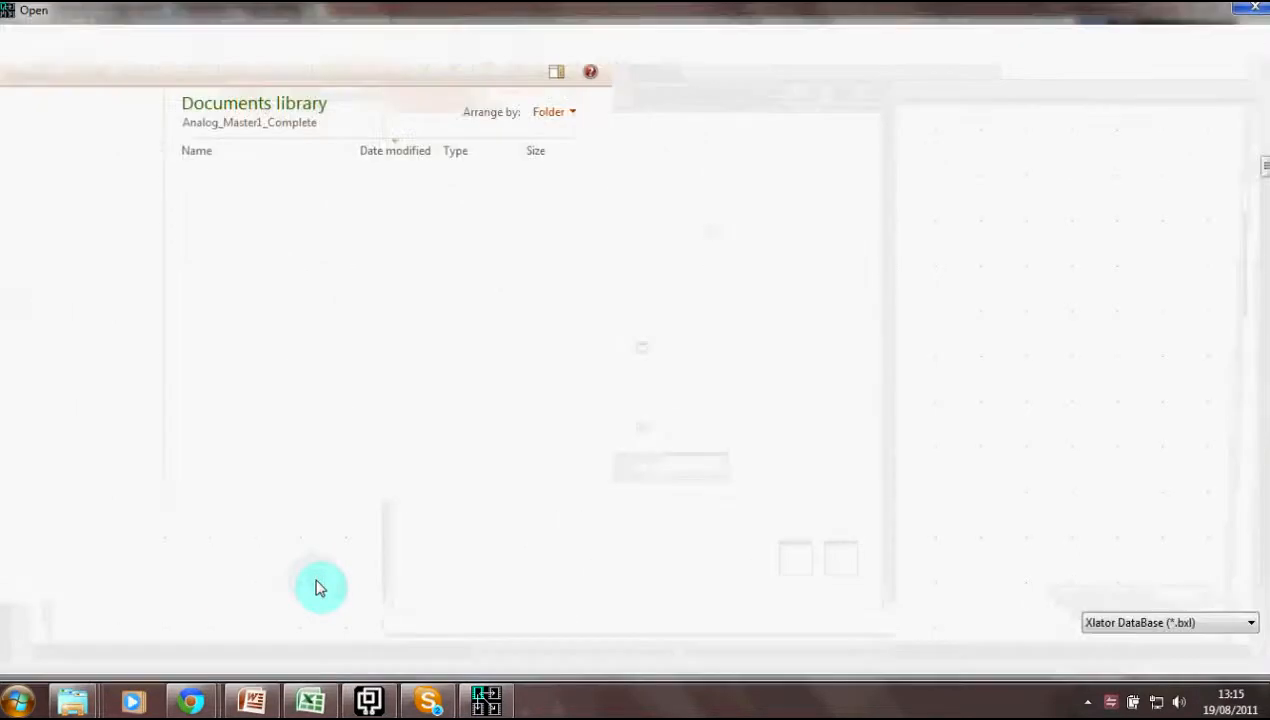
- Cancel the automatic Open file prompt and acknowledge the Load Error message
{"action": "left_click", "coordinate": [1248, 8]}
{"action": "left_click", "coordinate": [810, 412]}
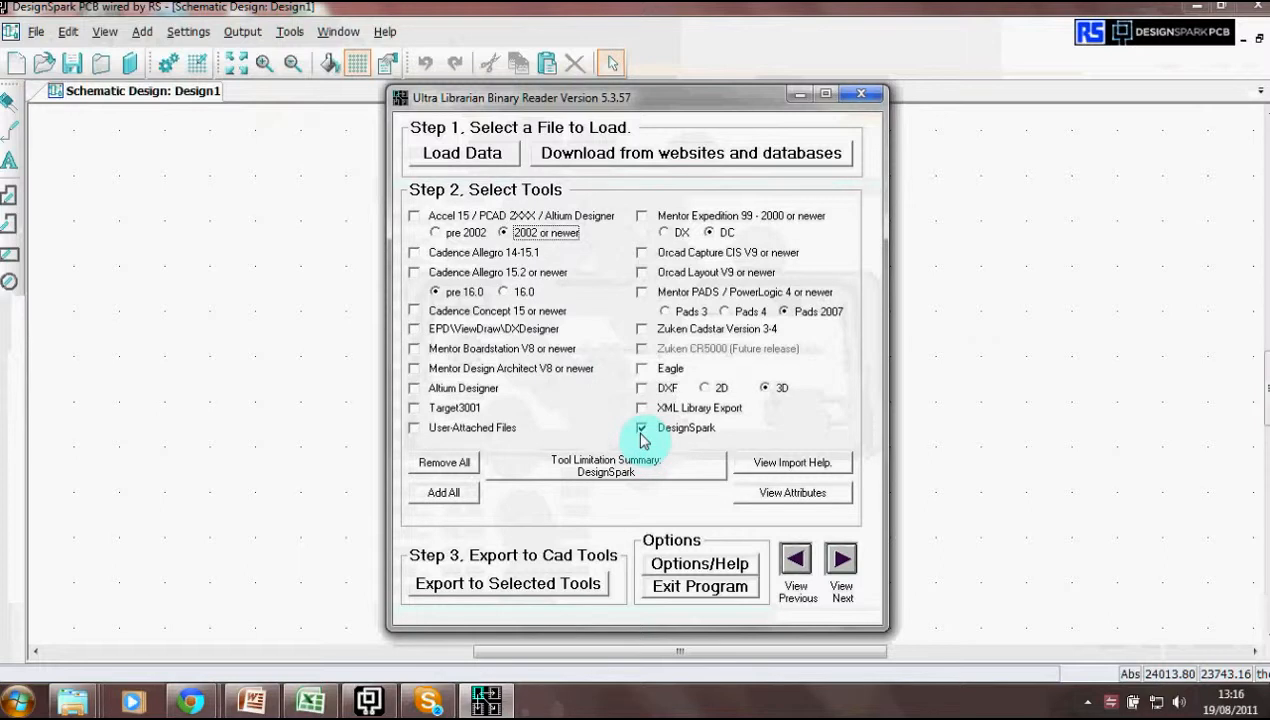
- Load the AD5314ACPZ-REEL7 BXL file from the Analog_Master1_Complete folder
{"action": "left_click", "coordinate": [471, 161]}
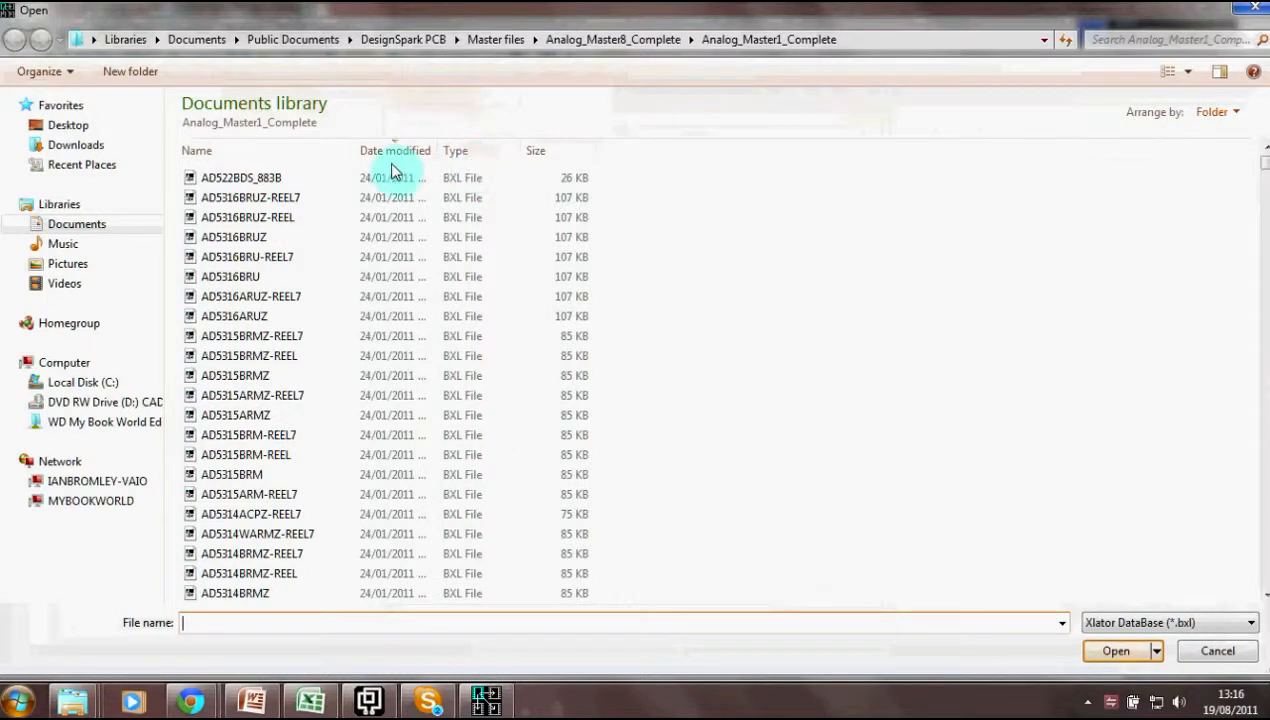
{"action": "left_click", "coordinate": [236, 521]}
{"action": "double_click", "coordinate": [236, 521]}
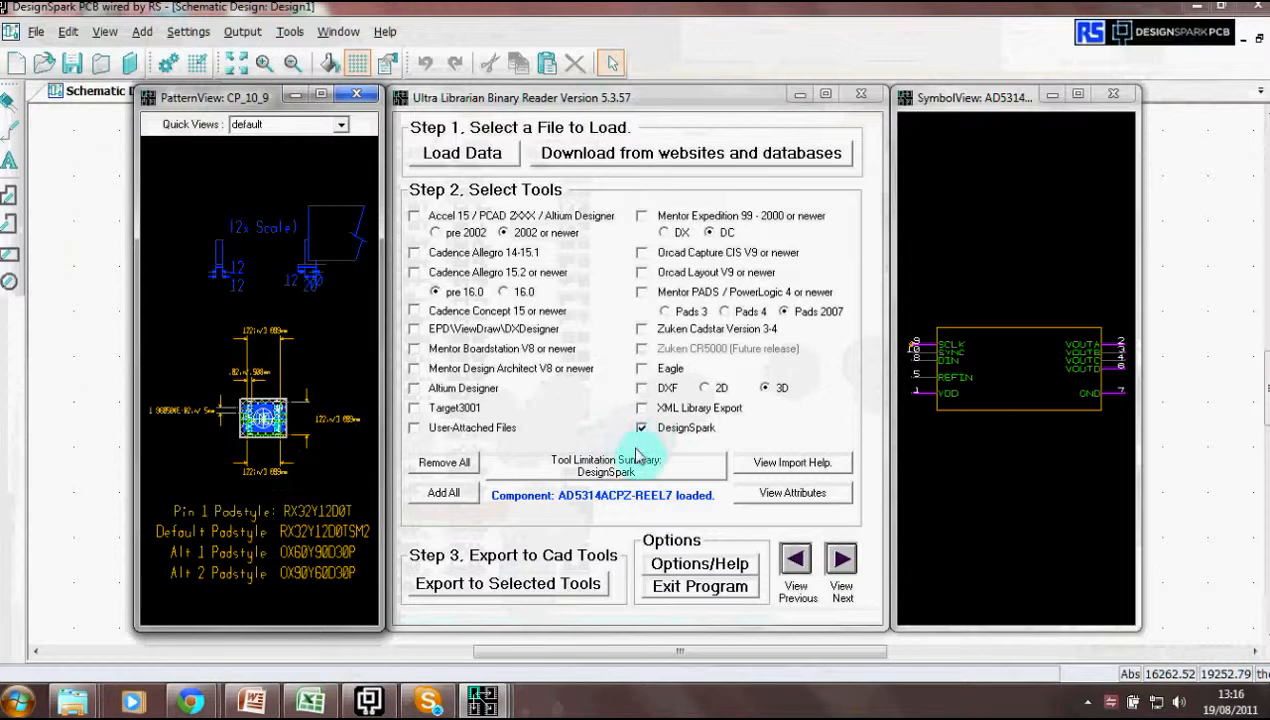
- Export the part as a DesignSpark DSL, note its path in the log, then close Notepad and Ultra Librarian
{"action": "left_click", "coordinate": [510, 584]}
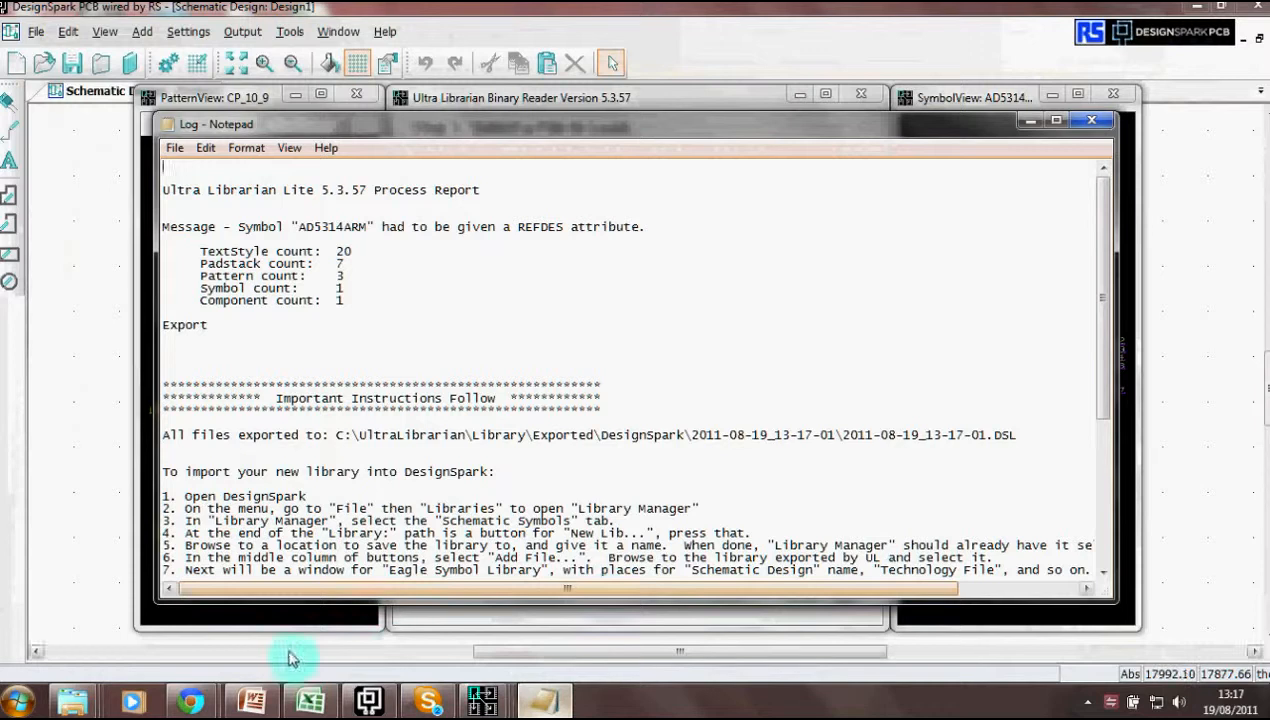
{"action": "left_click_drag", "start_coordinate": [338, 434], "coordinate": [1024, 438]}
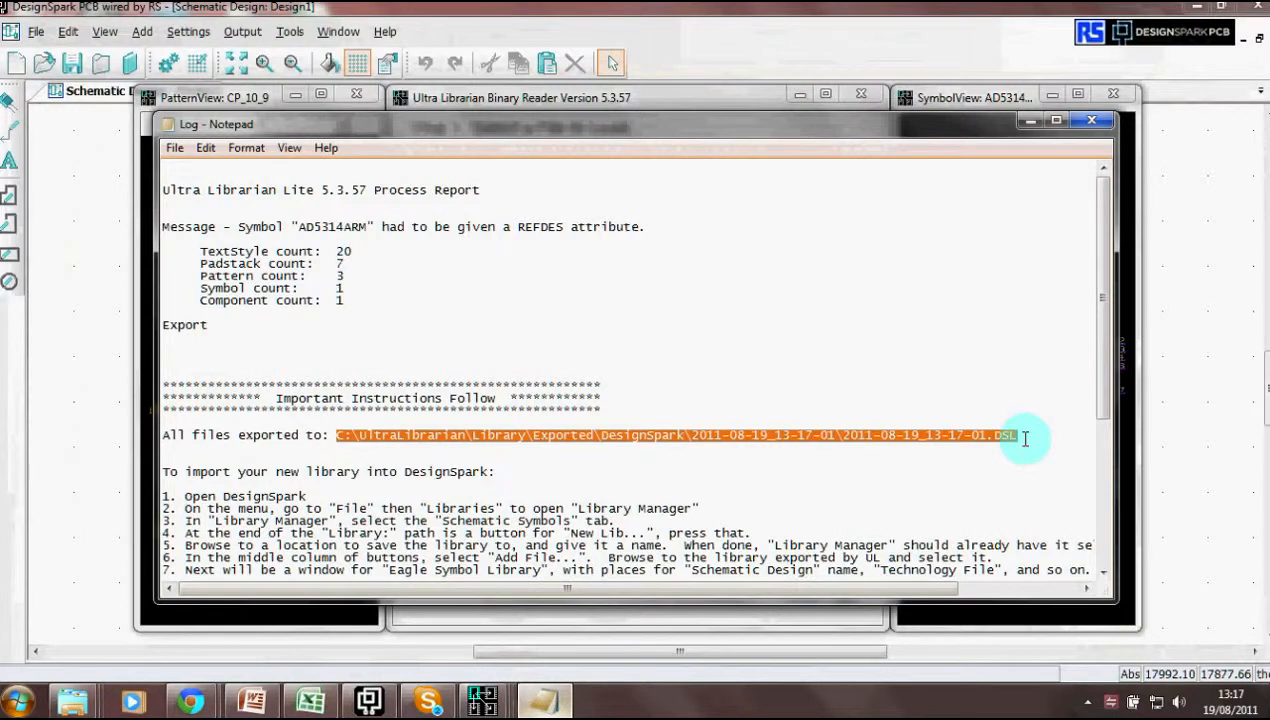
{"action": "left_click", "coordinate": [1091, 120]}
{"action": "left_click", "coordinate": [861, 95]}
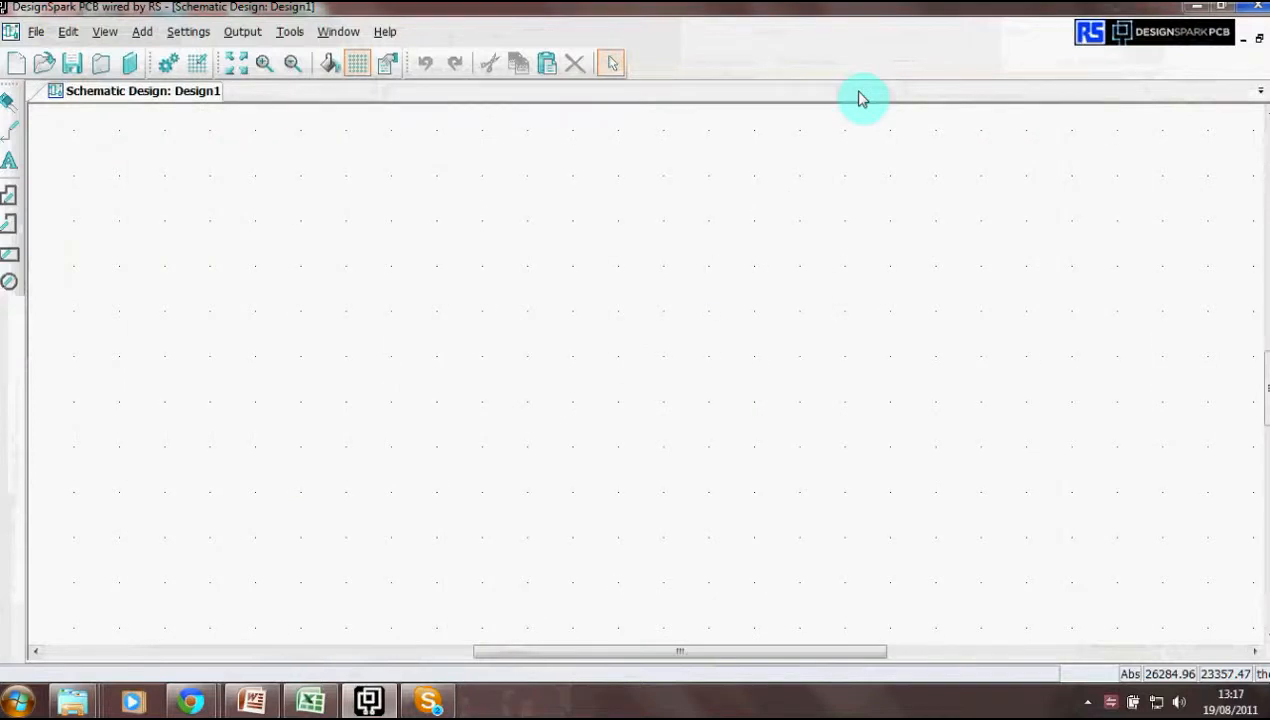
- Create a new component library named ADI TEST 4.cml in the Library Manager
{"action": "left_click", "coordinate": [130, 66]}
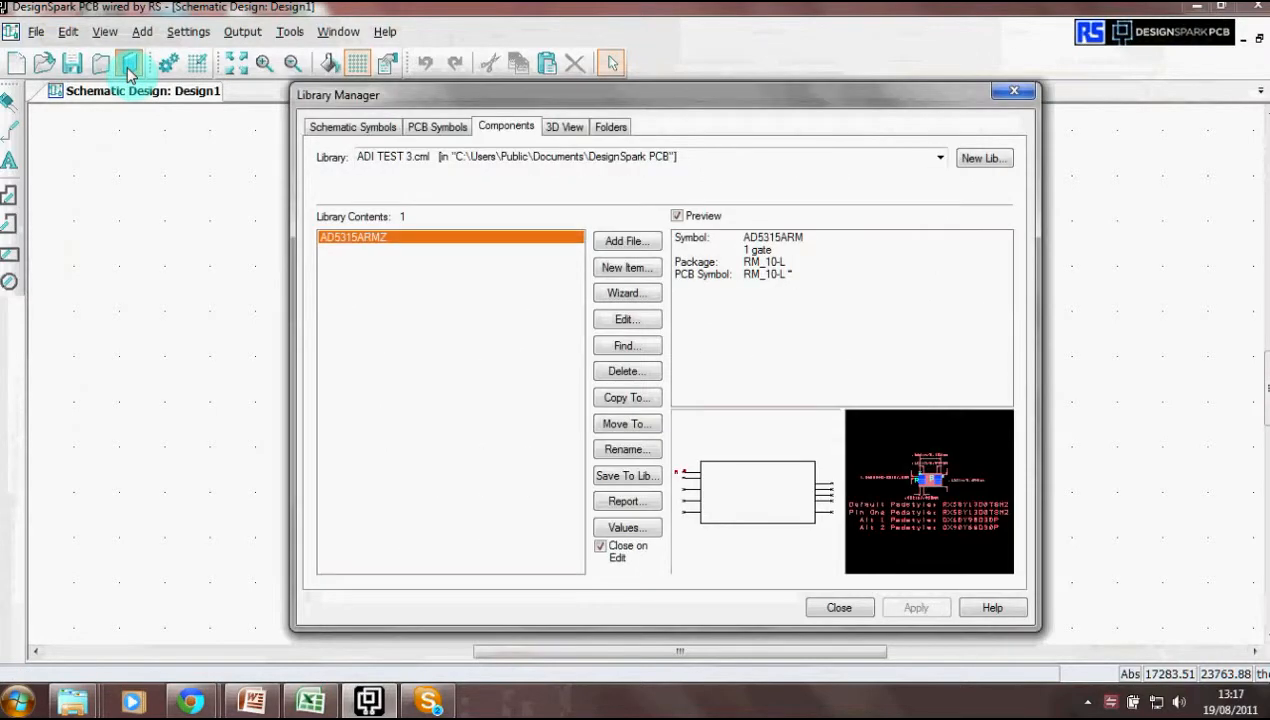
{"action": "left_click", "coordinate": [979, 160]}
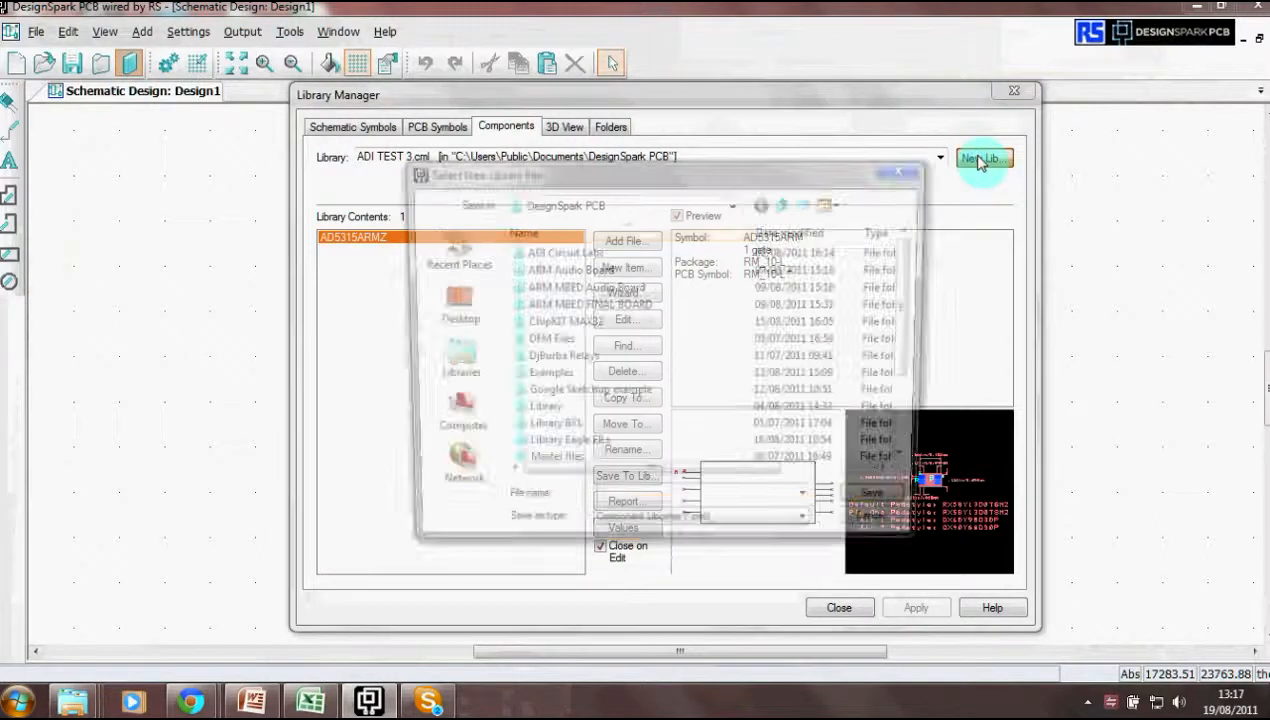
{"action": "type", "text": "ADI TEST 4"}
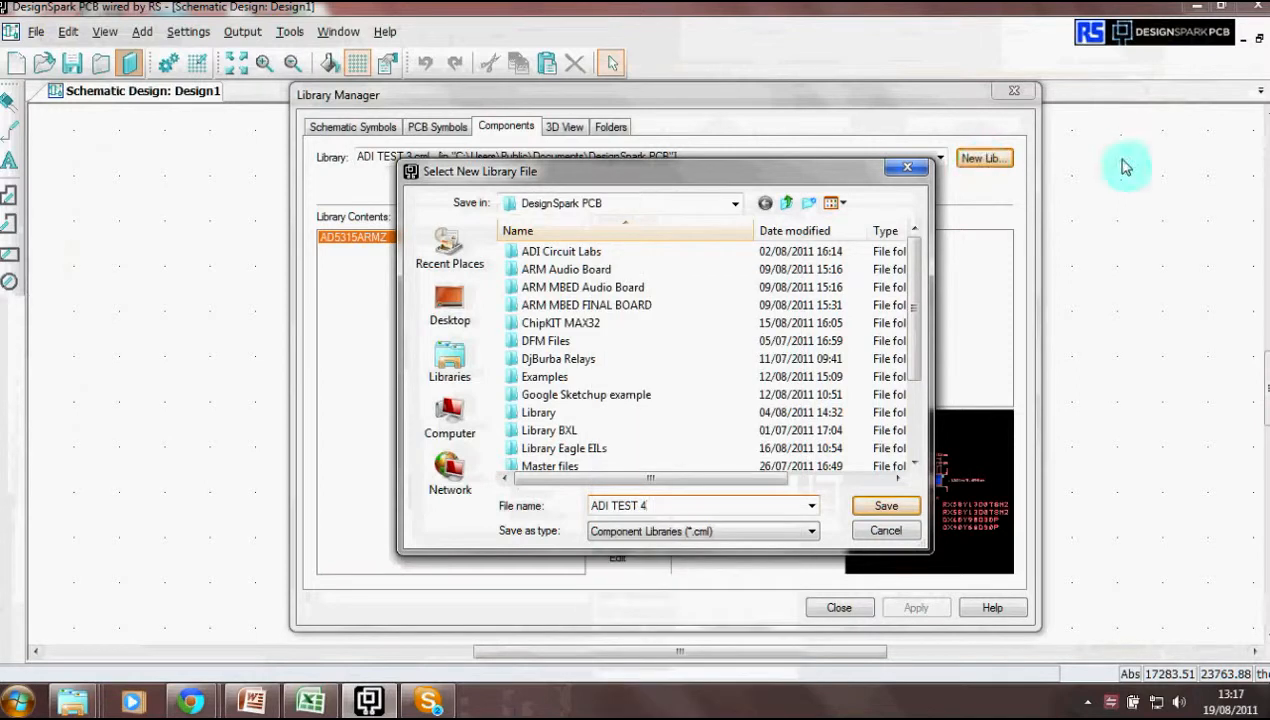
{"action": "left_click", "coordinate": [884, 510]}
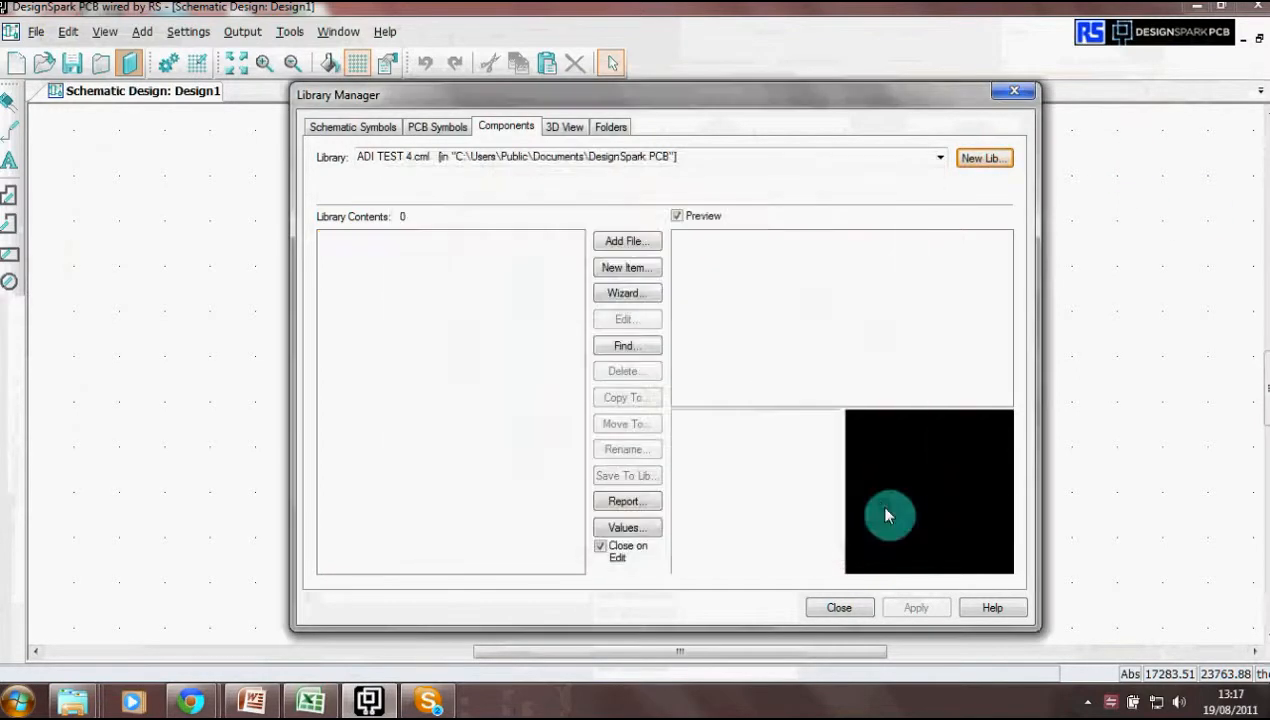
- Browse to C:\UltraLibrarian\Library\Exported\DesignSpark\2011-08-19_13-17-01 for the component import
{"action": "left_click", "coordinate": [626, 242]}
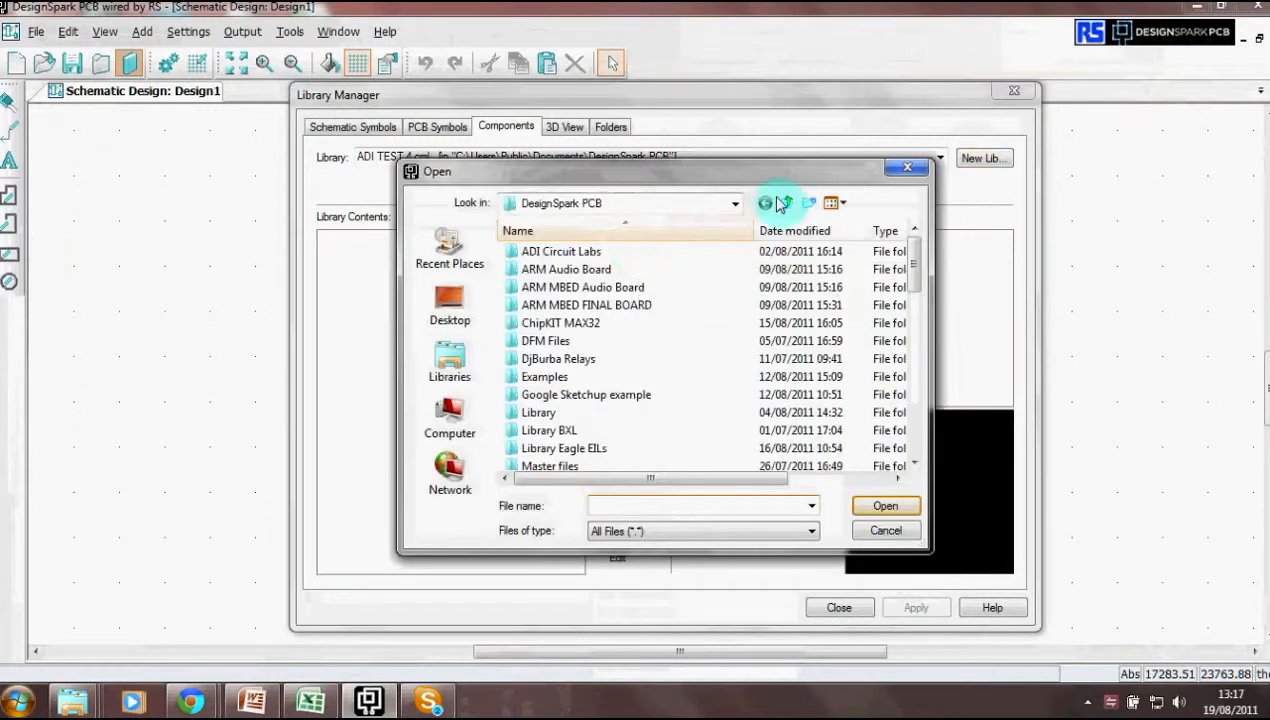
{"action": "left_click", "coordinate": [787, 205]}
{"action": "left_click", "coordinate": [787, 205]}
{"action": "left_click", "coordinate": [787, 205]}
{"action": "left_click", "coordinate": [787, 205]}
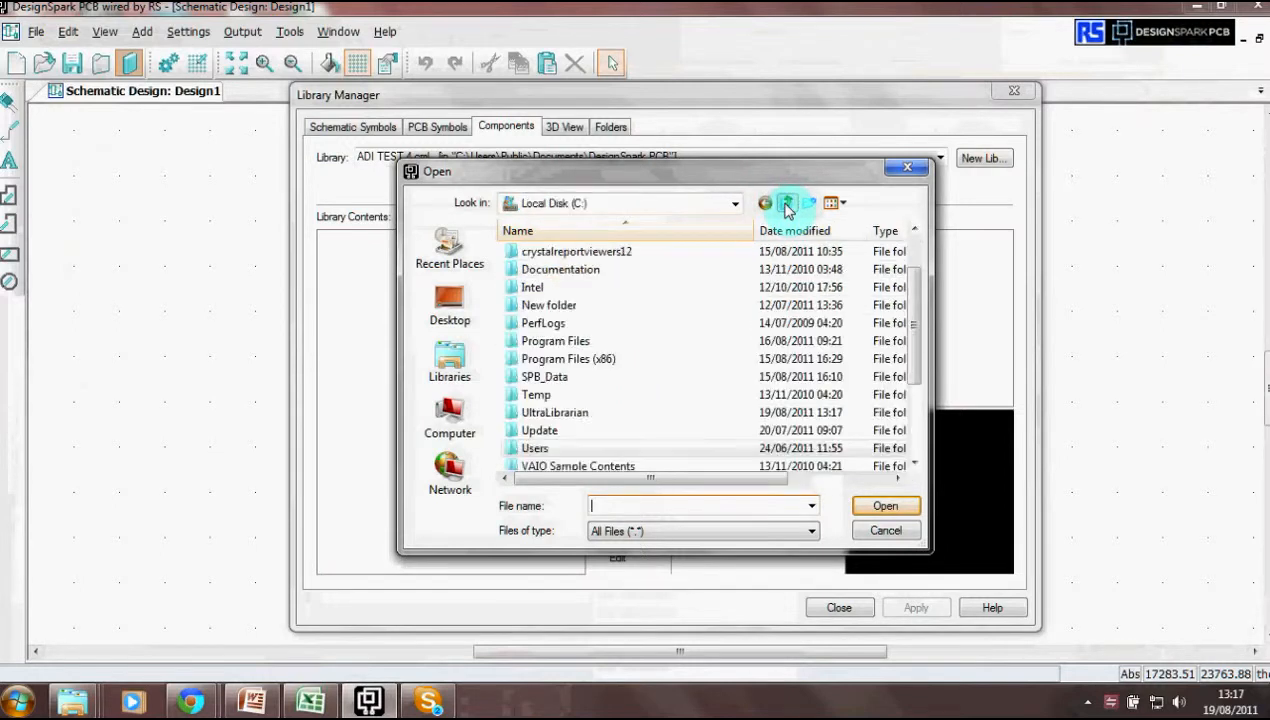
{"action": "double_click", "coordinate": [568, 419]}
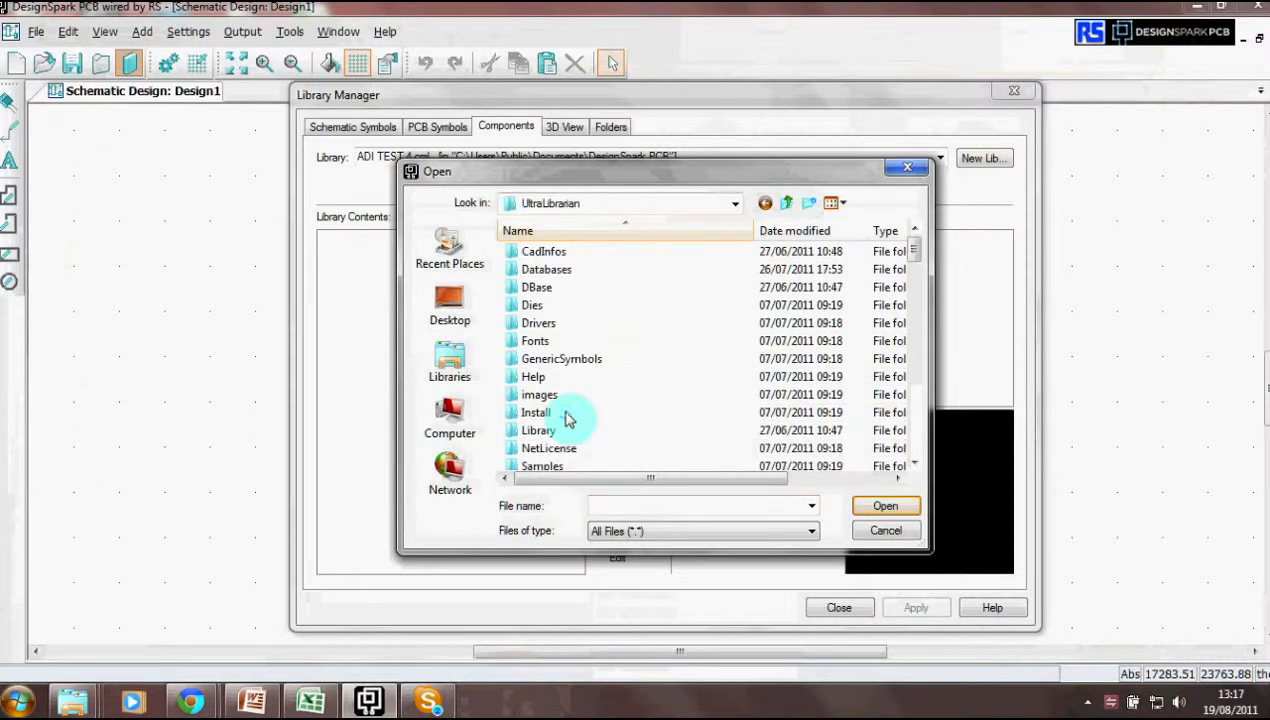
{"action": "double_click", "coordinate": [538, 431]}
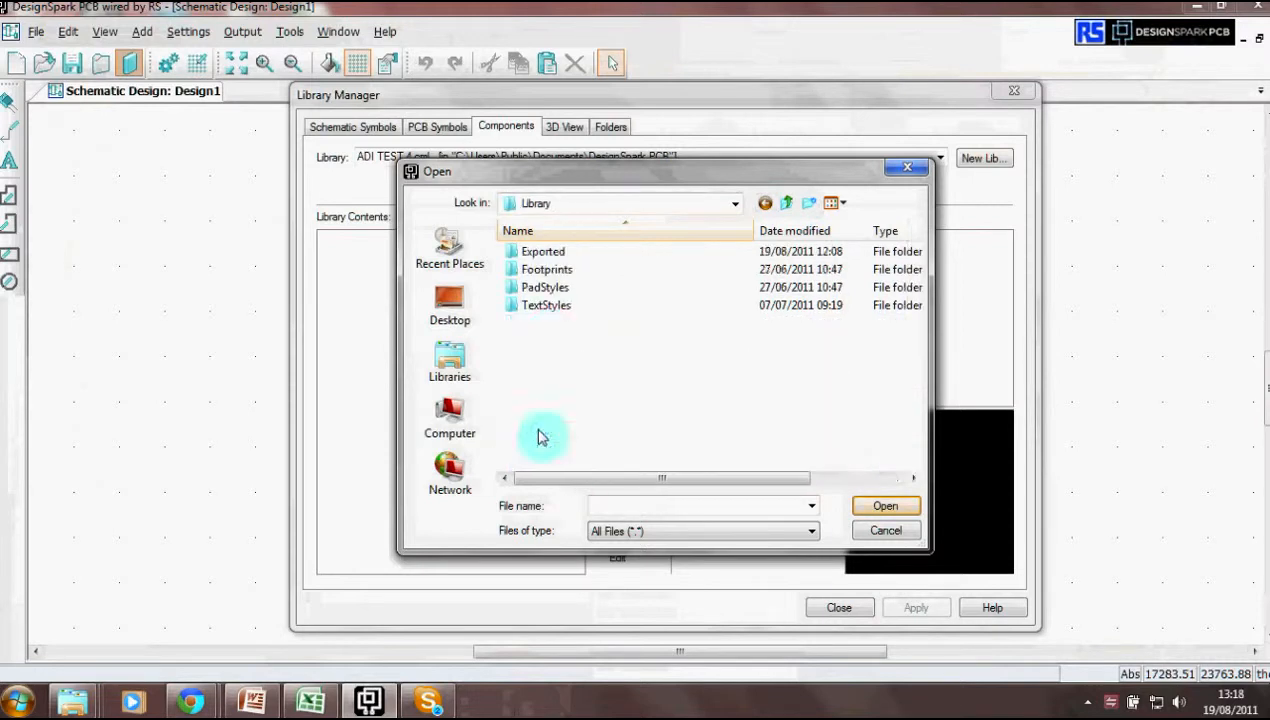
{"action": "left_click", "coordinate": [550, 254]}
{"action": "double_click", "coordinate": [550, 254]}
{"action": "double_click", "coordinate": [550, 254]}
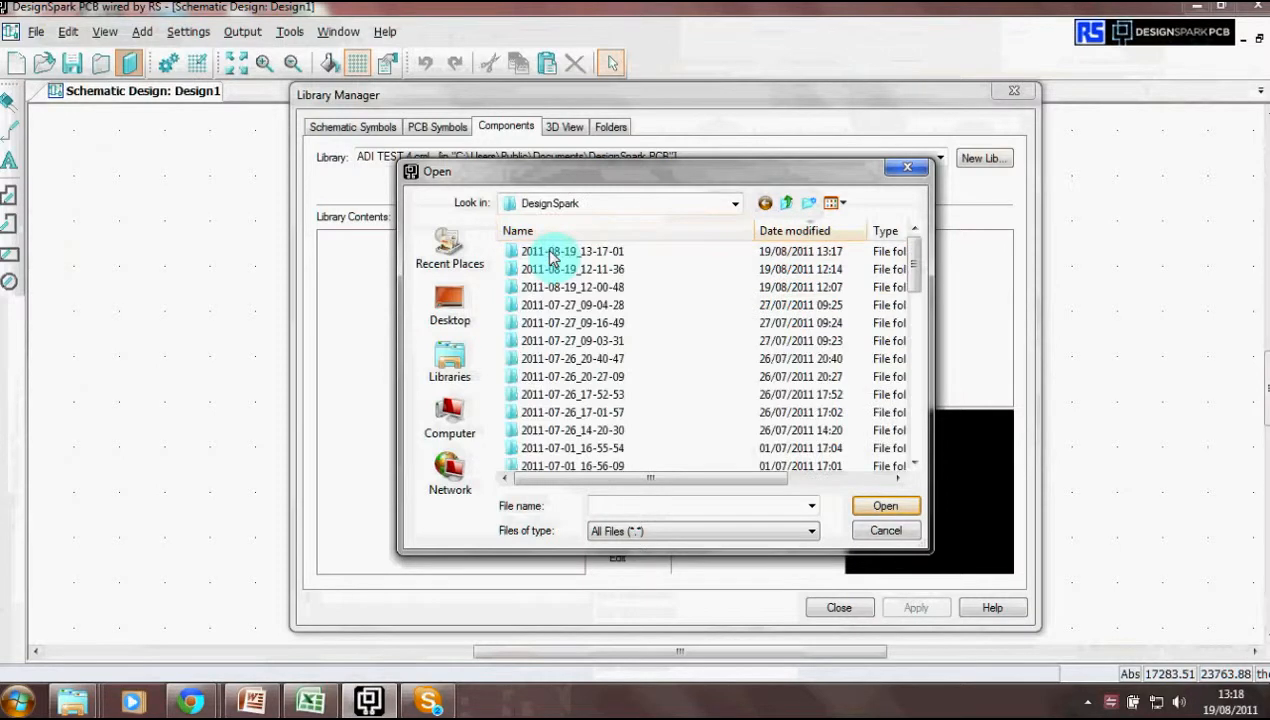
{"action": "double_click", "coordinate": [567, 253]}
- Import the exported DSL file as a DesignSpark library and preview AD5314ACPZ-REEL7
{"action": "double_click", "coordinate": [567, 253]}
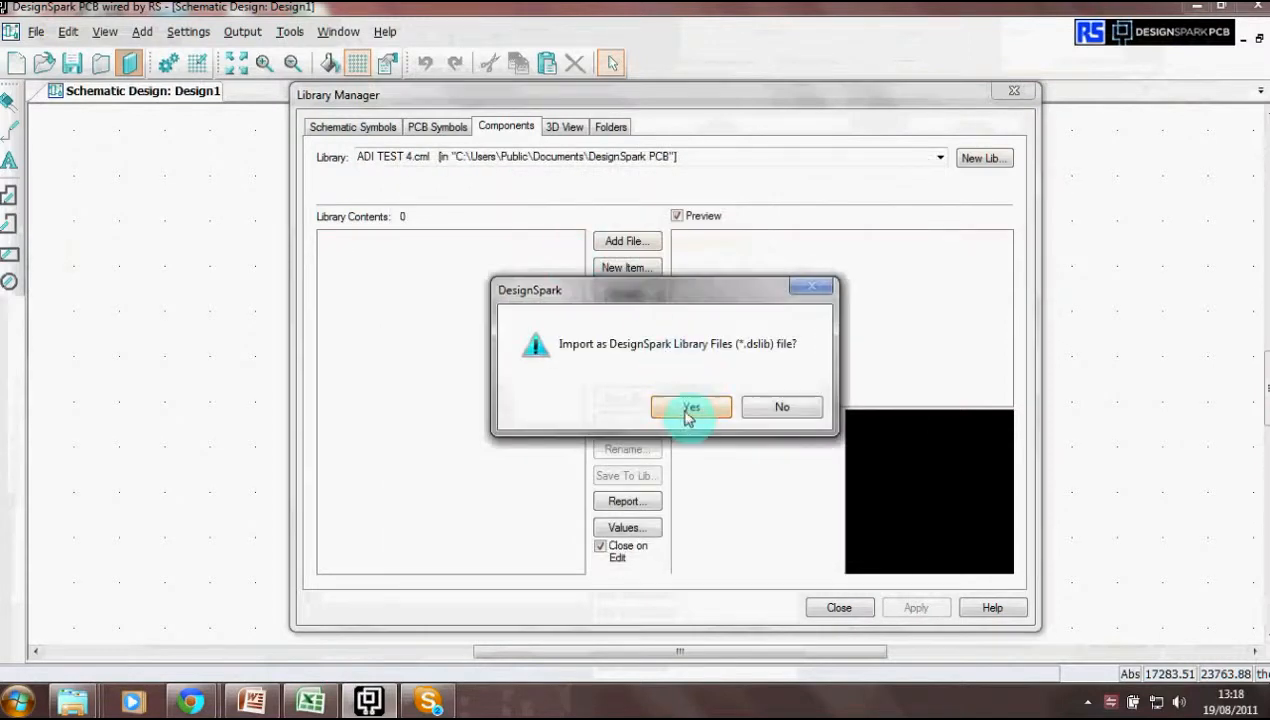
{"action": "left_click", "coordinate": [685, 412]}
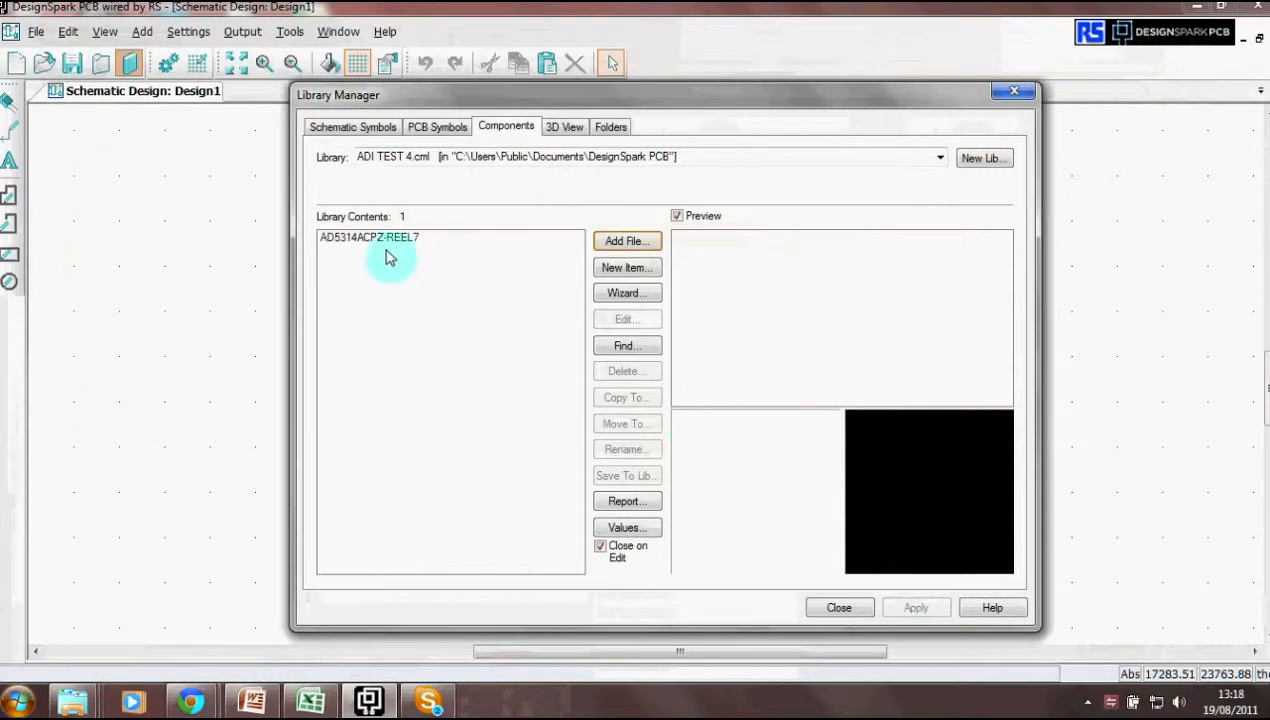
{"action": "left_click", "coordinate": [369, 244]}
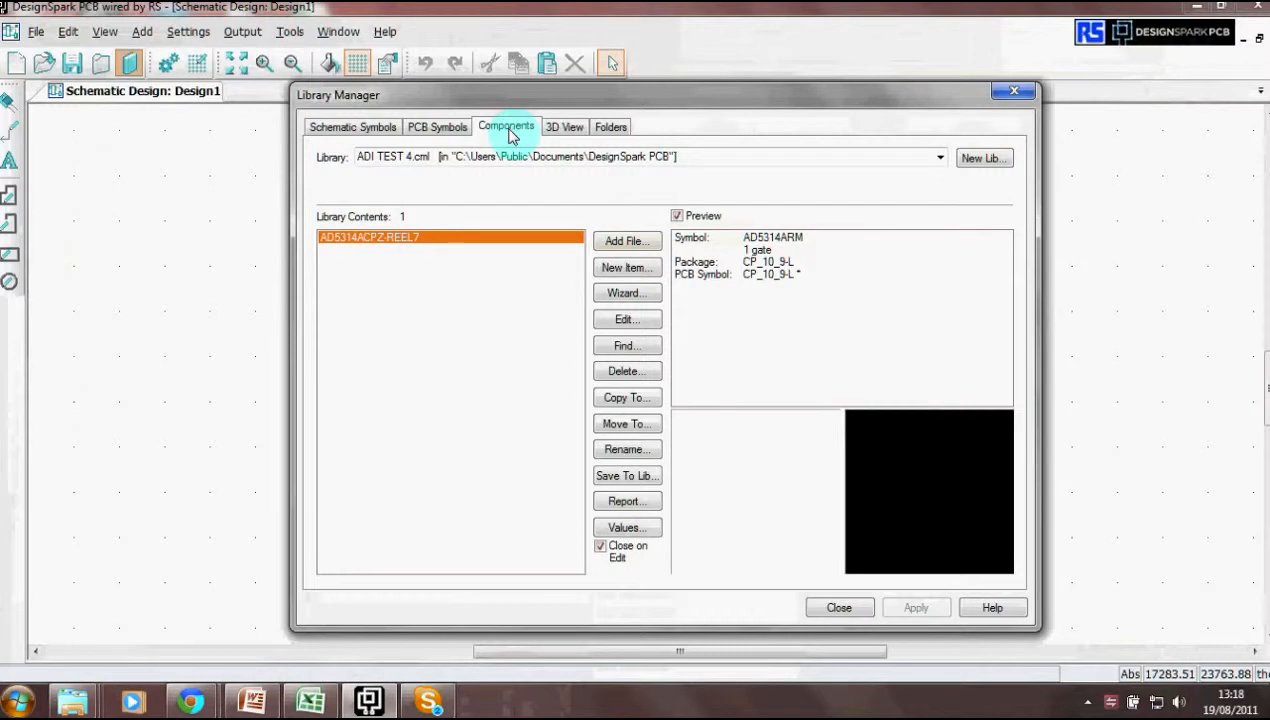
- Create a new PCB footprint library named ADI TEST 4
{"action": "left_click", "coordinate": [436, 130]}
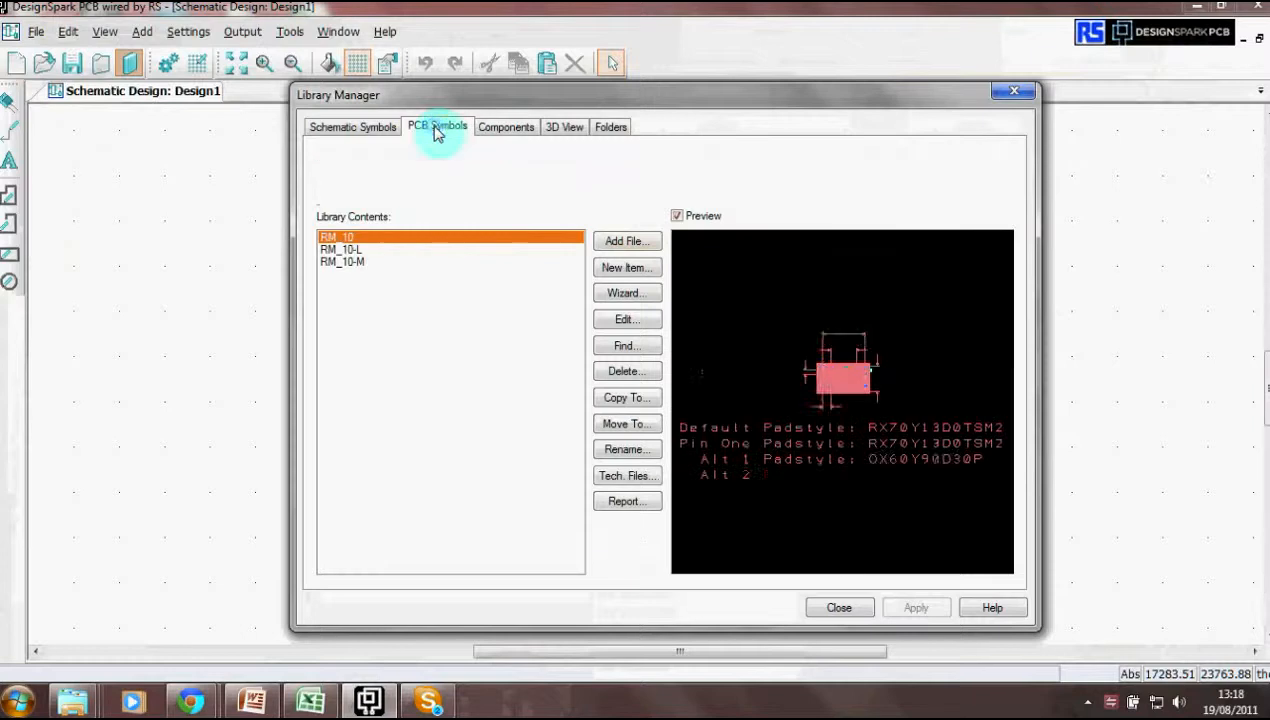
{"action": "left_click", "coordinate": [986, 160]}
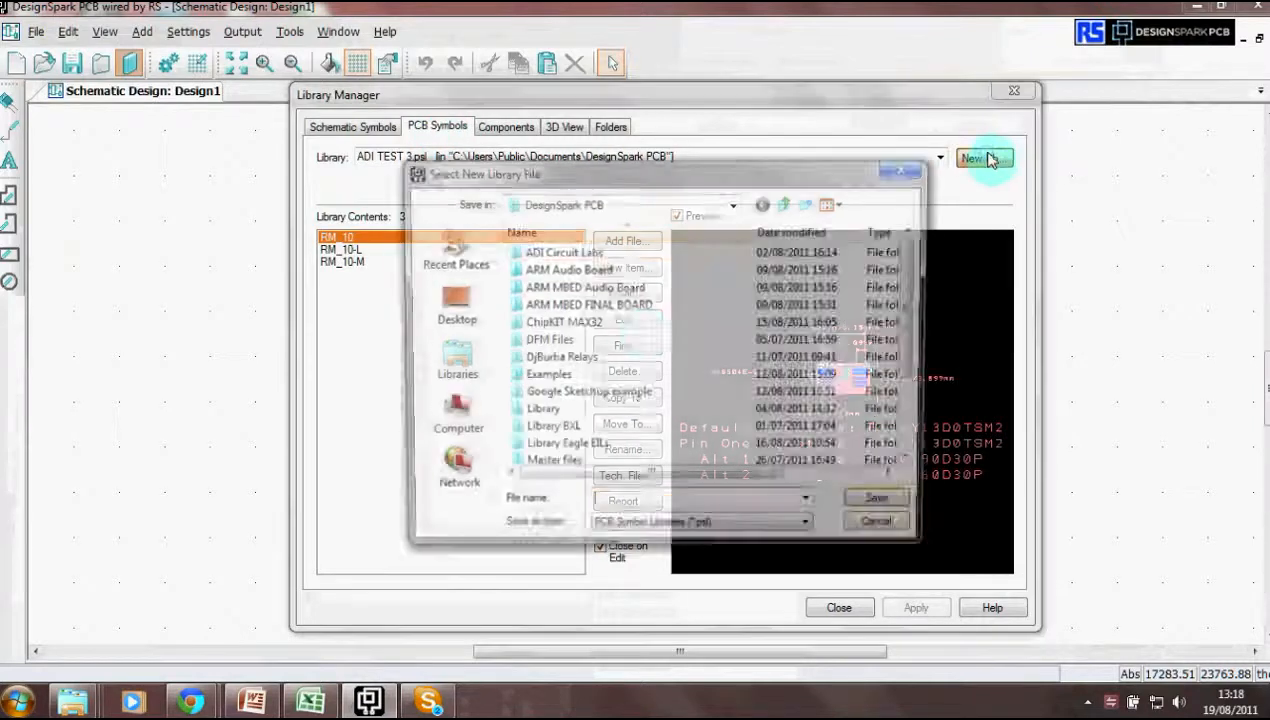
{"action": "left_click", "coordinate": [605, 511]}
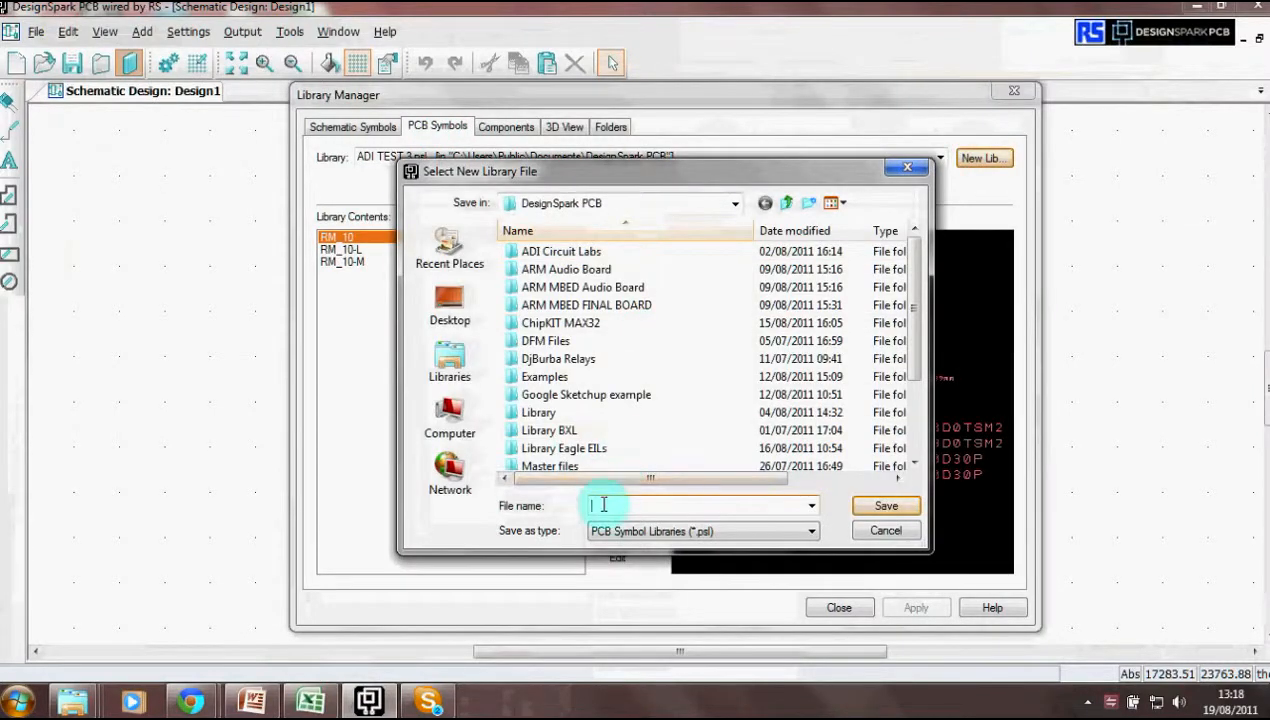
{"action": "type", "text": "ADI"}
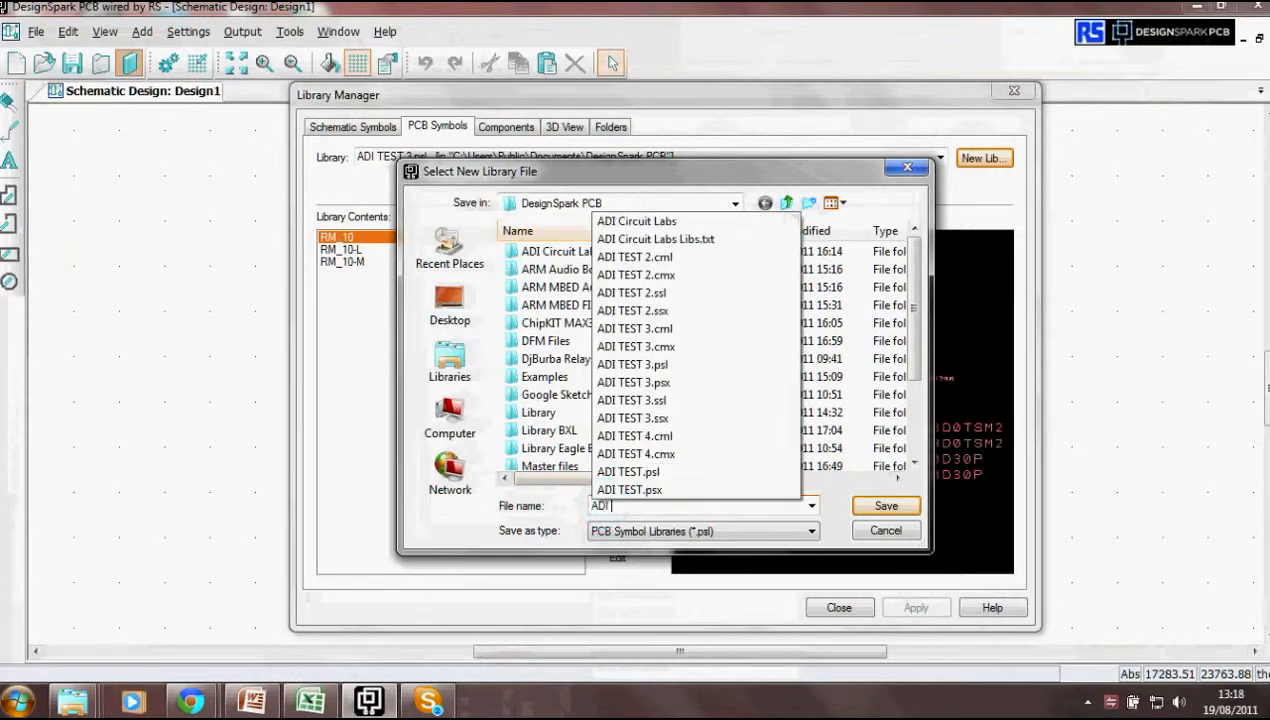
{"action": "type", "text": "TEST 4"}
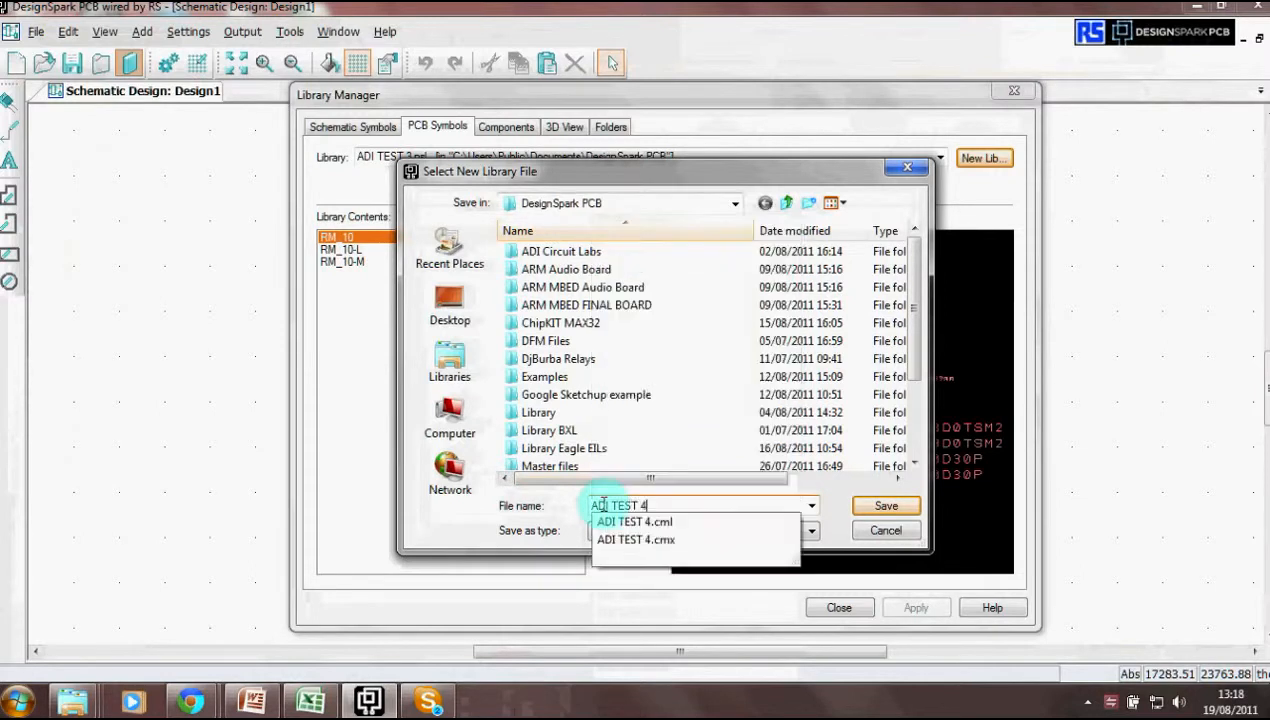
{"action": "left_click", "coordinate": [886, 505]}
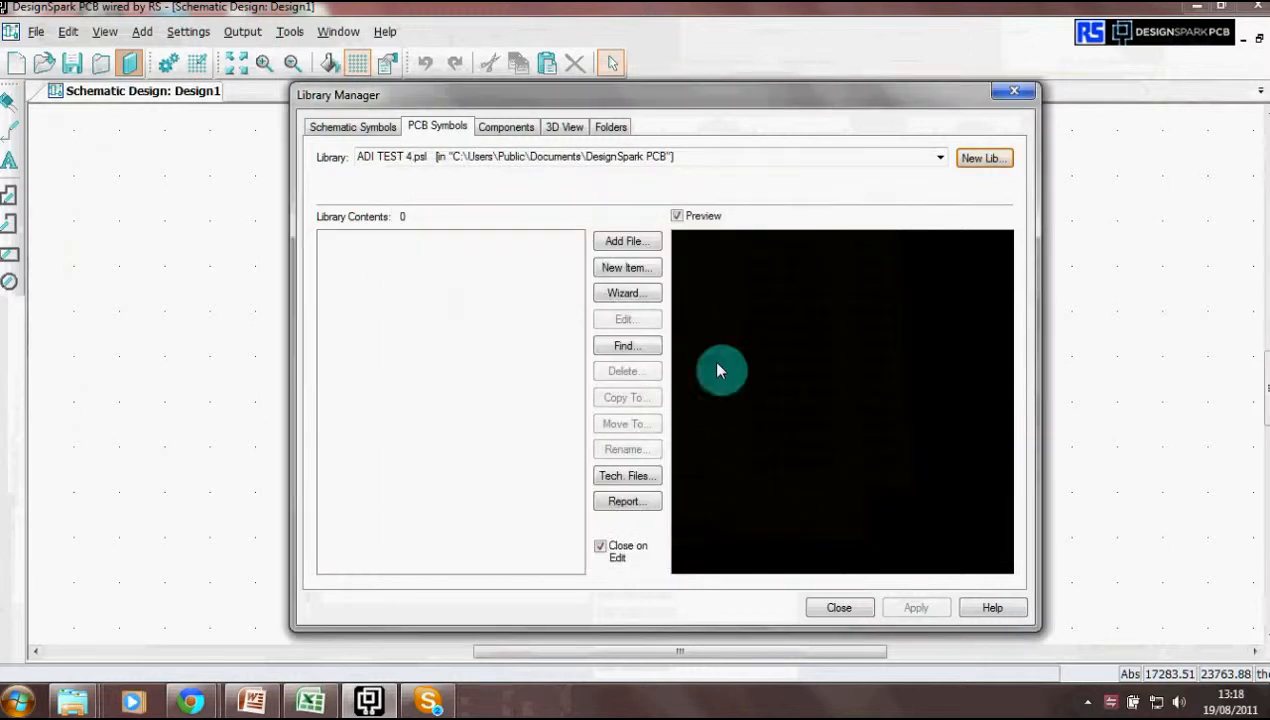
- Browse from the drive list to the 2011-08-19_13-17-01 export folder under C:\UltraLibrarian
{"action": "left_click", "coordinate": [627, 243]}
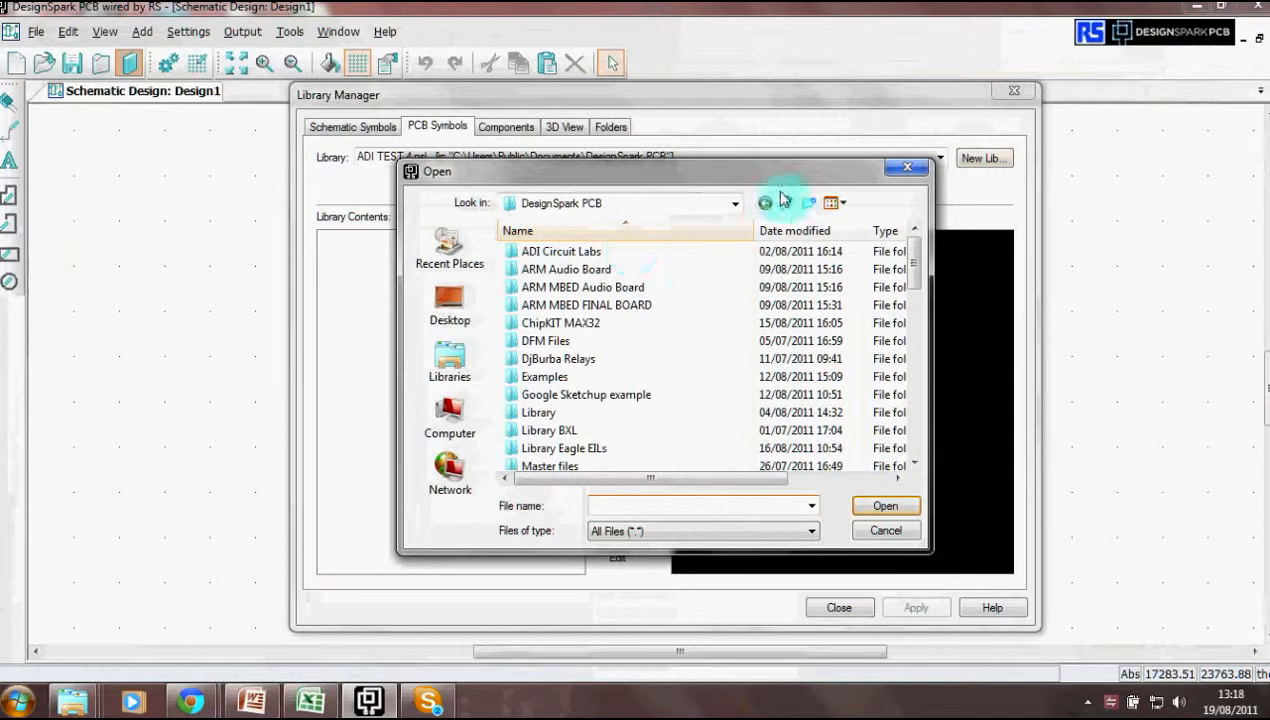
{"action": "left_click", "coordinate": [787, 204]}
{"action": "left_click", "coordinate": [787, 204]}
{"action": "left_click", "coordinate": [787, 204]}
{"action": "left_click", "coordinate": [787, 204]}
{"action": "left_click", "coordinate": [787, 204]}
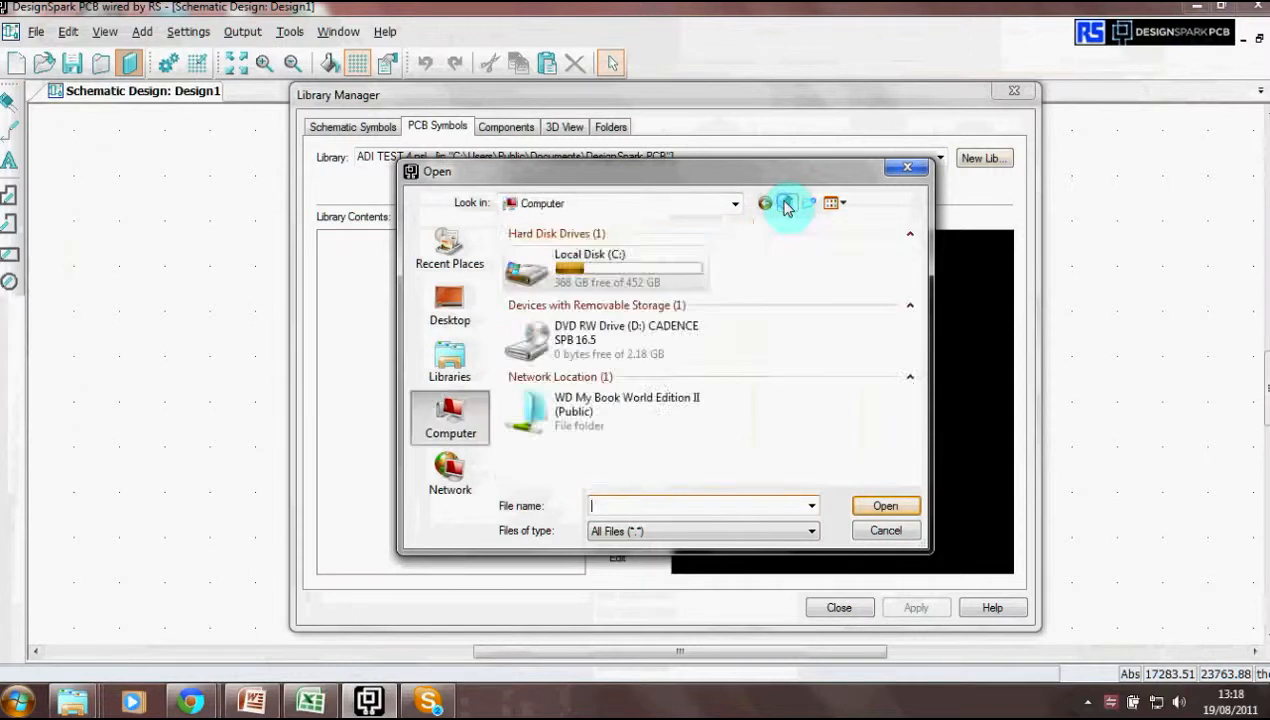
{"action": "double_click", "coordinate": [601, 270]}
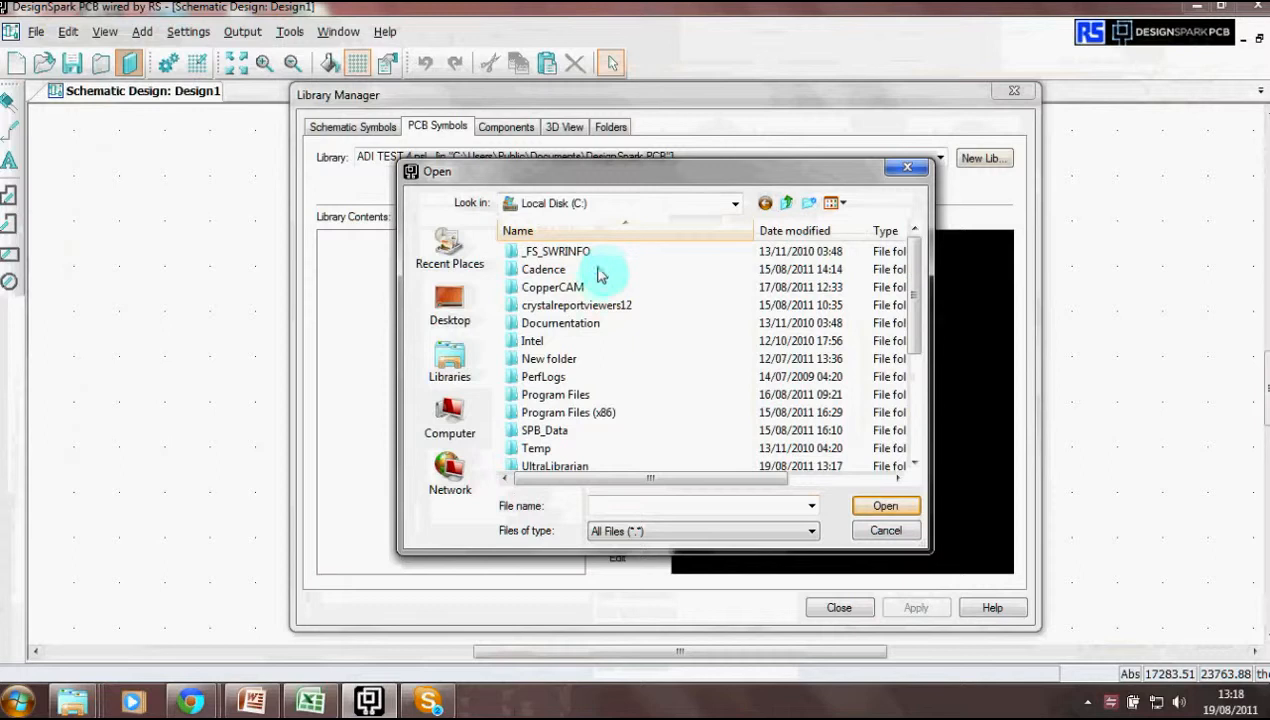
{"action": "double_click", "coordinate": [556, 467]}
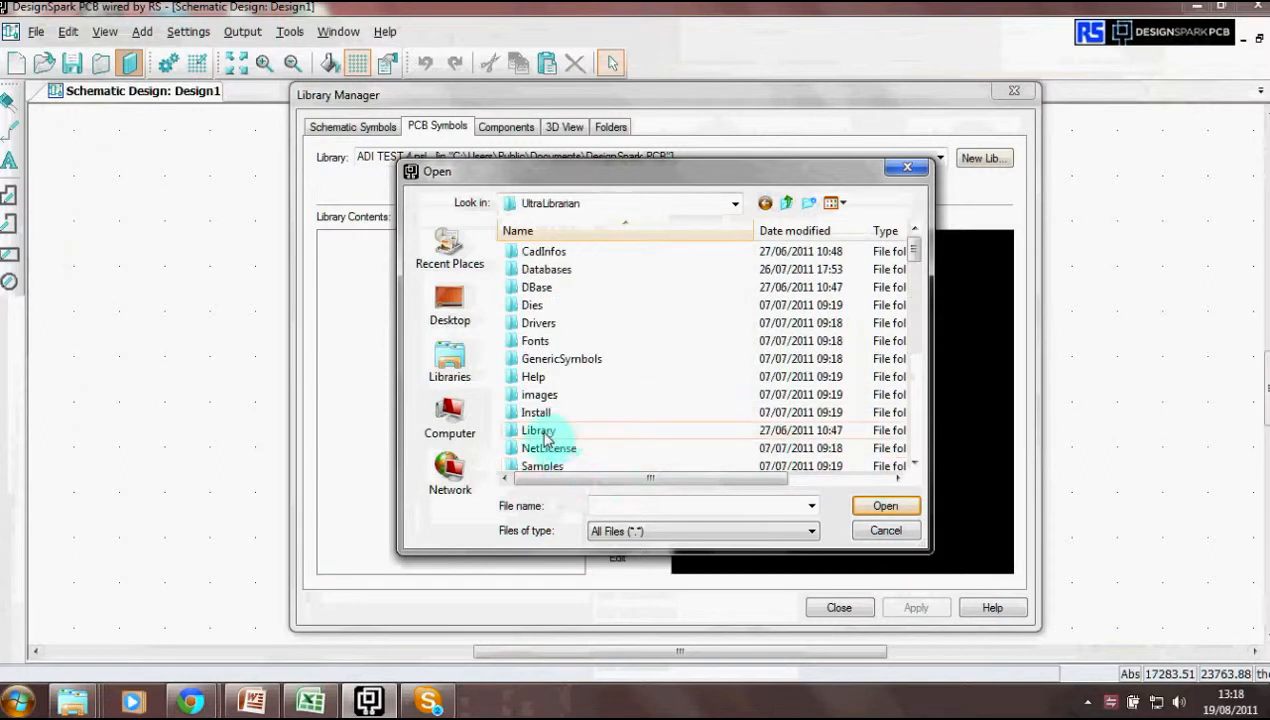
{"action": "double_click", "coordinate": [540, 432]}
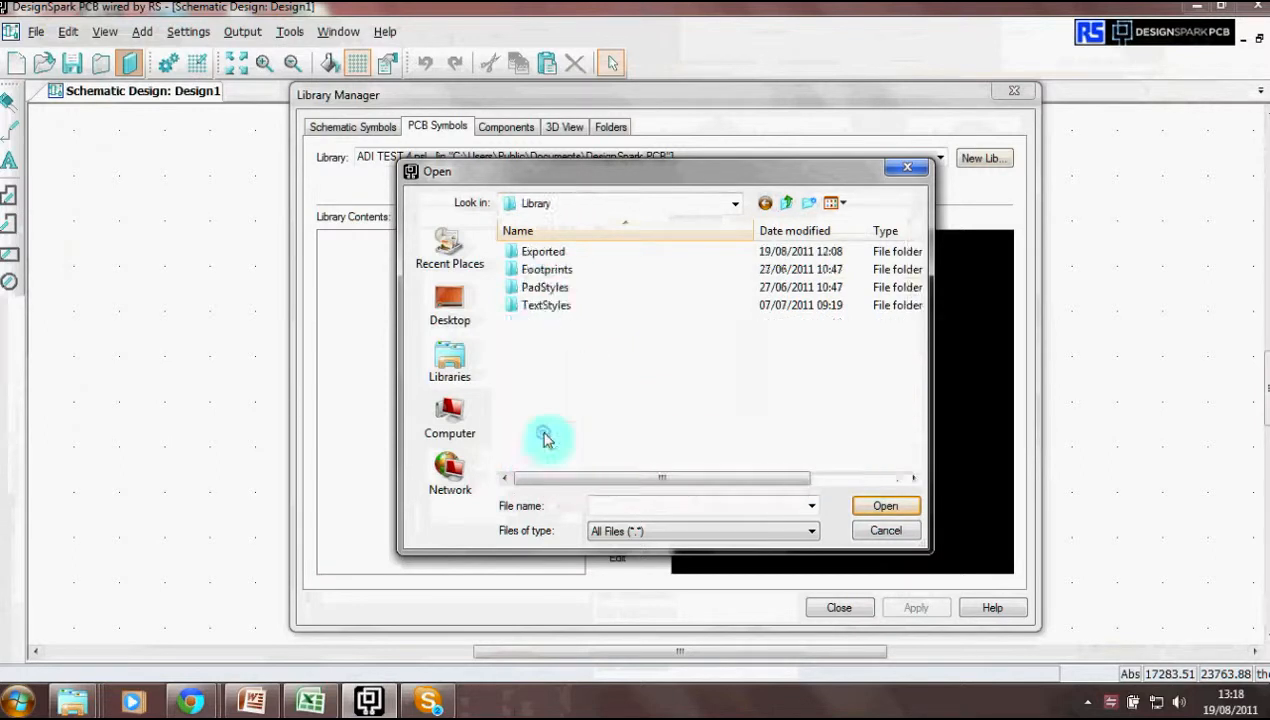
{"action": "double_click", "coordinate": [540, 254]}
{"action": "double_click", "coordinate": [540, 253]}
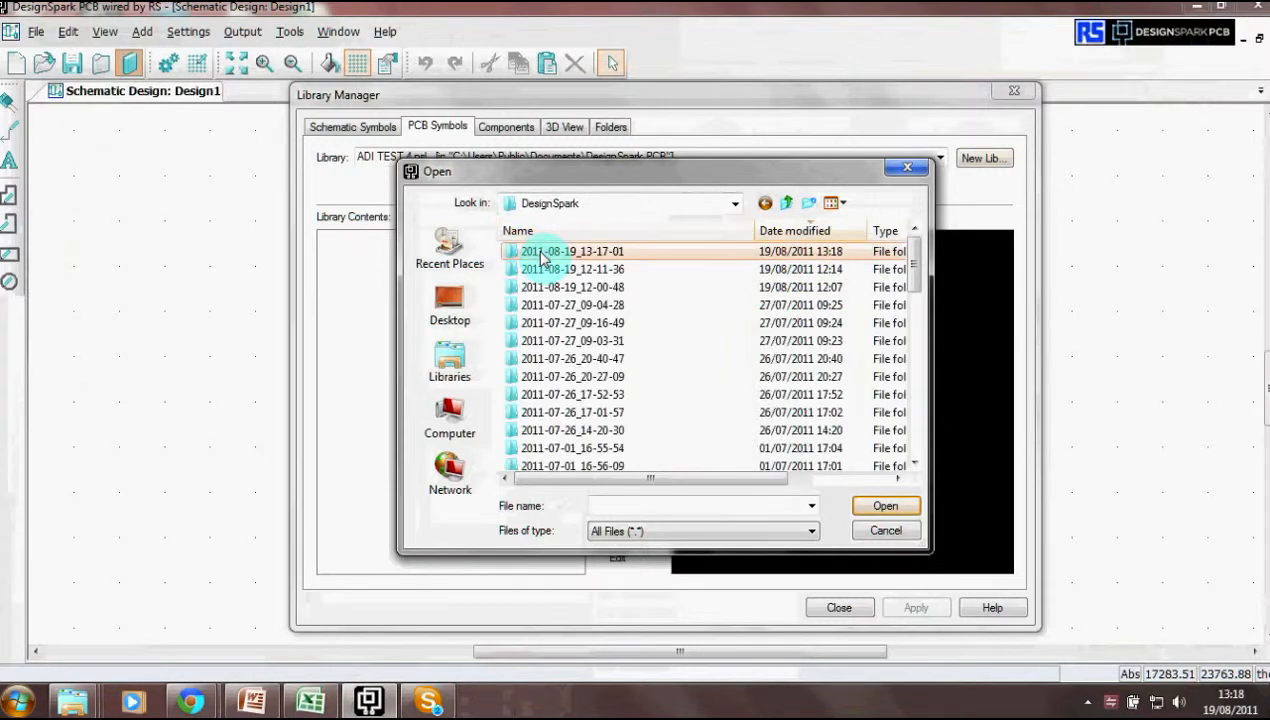
{"action": "double_click", "coordinate": [540, 253]}
- Open the exported DSL file and confirm importing it as a DesignSpark library
{"action": "left_click", "coordinate": [540, 254]}
{"action": "double_click", "coordinate": [540, 254]}
{"action": "left_click", "coordinate": [710, 414]}
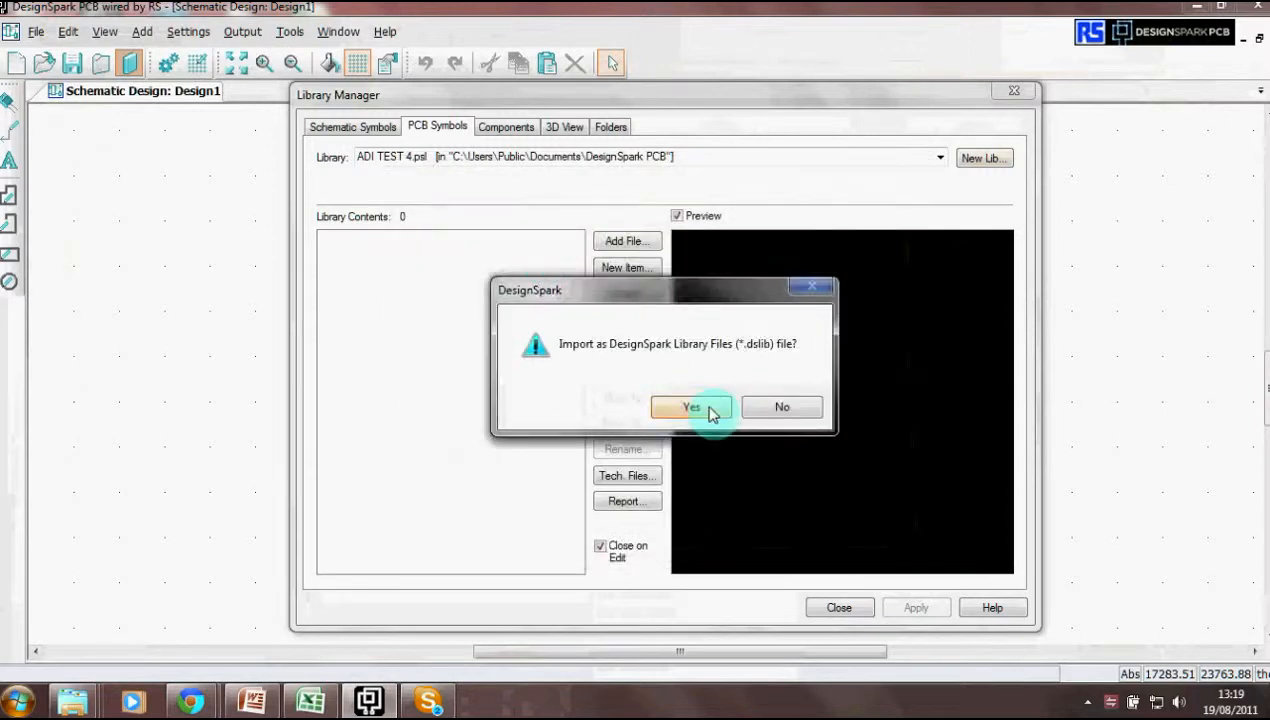
- Accept the footprint import settings and preview the CP_10_9, CP_10_9-L and CP_10_9-M footprints
{"action": "left_click", "coordinate": [622, 430]}
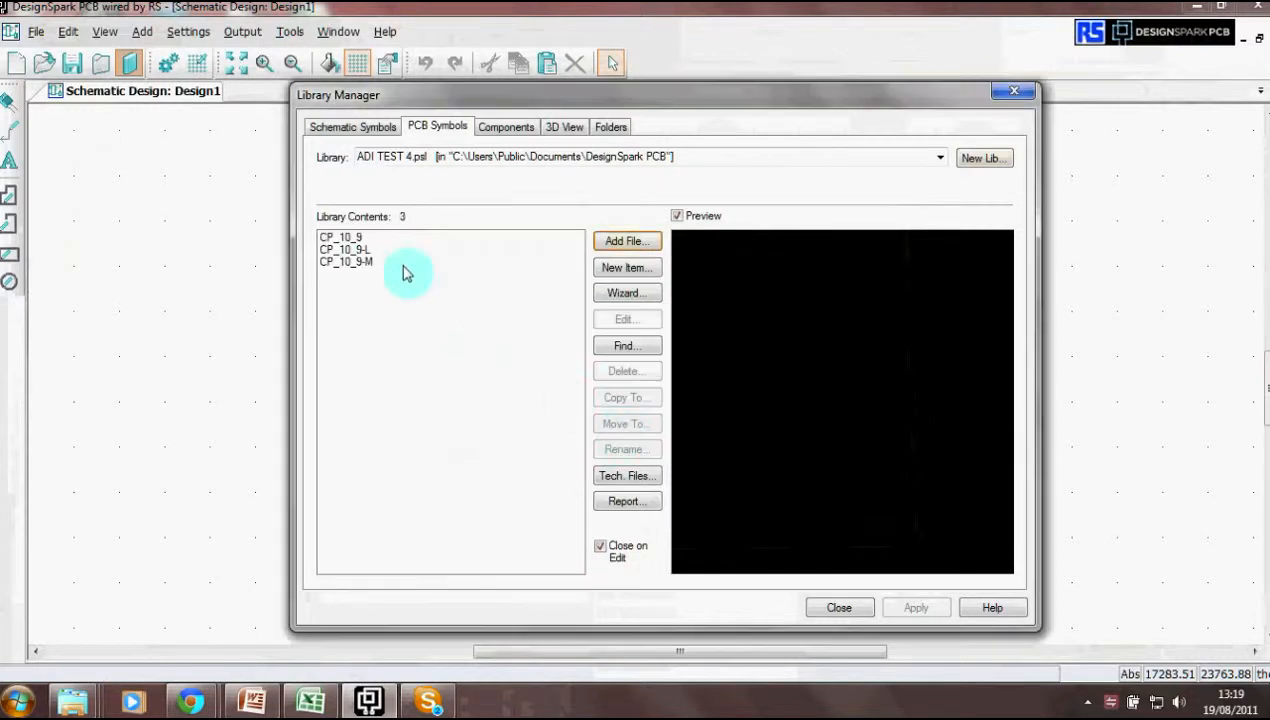
{"action": "left_click", "coordinate": [342, 239]}
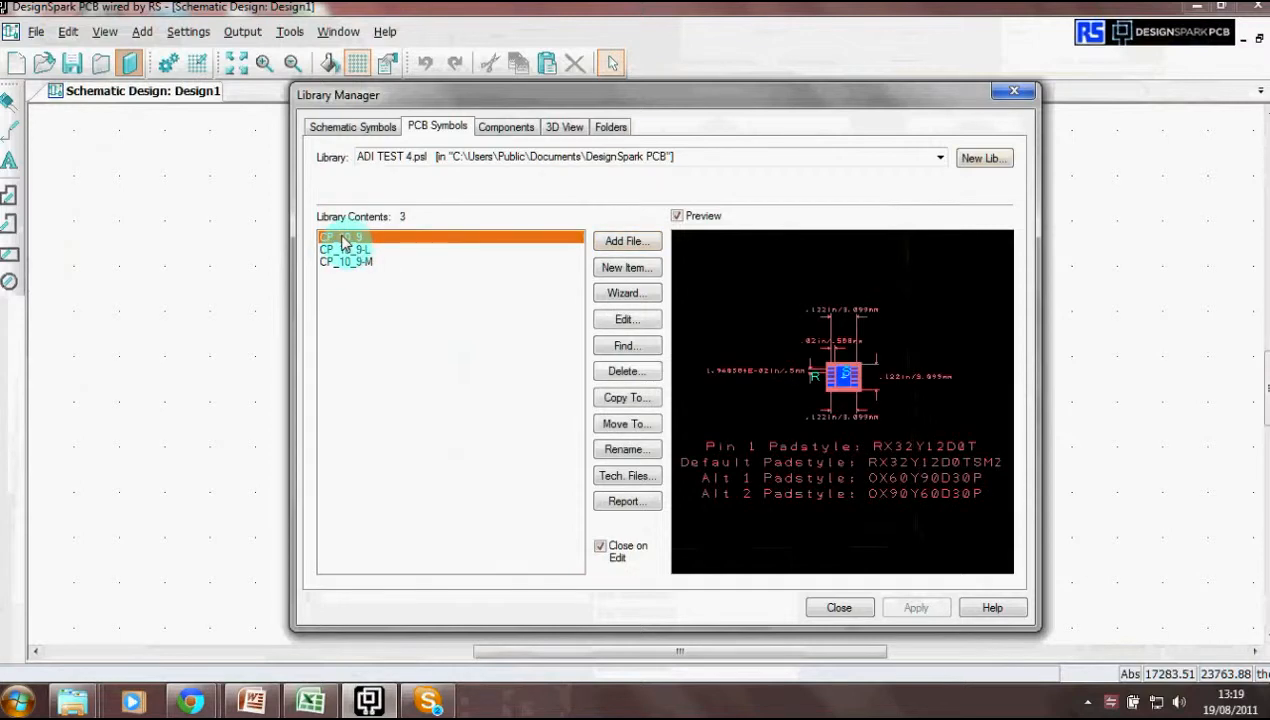
{"action": "left_click", "coordinate": [343, 251]}
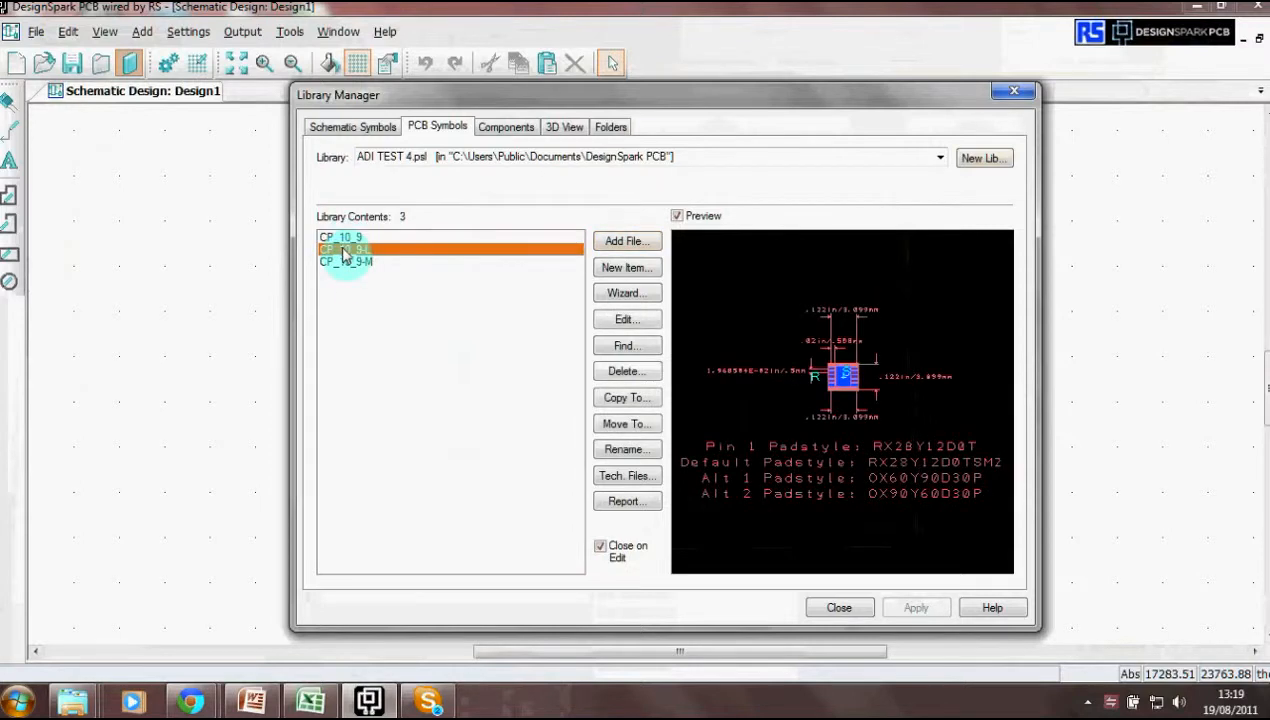
{"action": "left_click", "coordinate": [350, 263]}
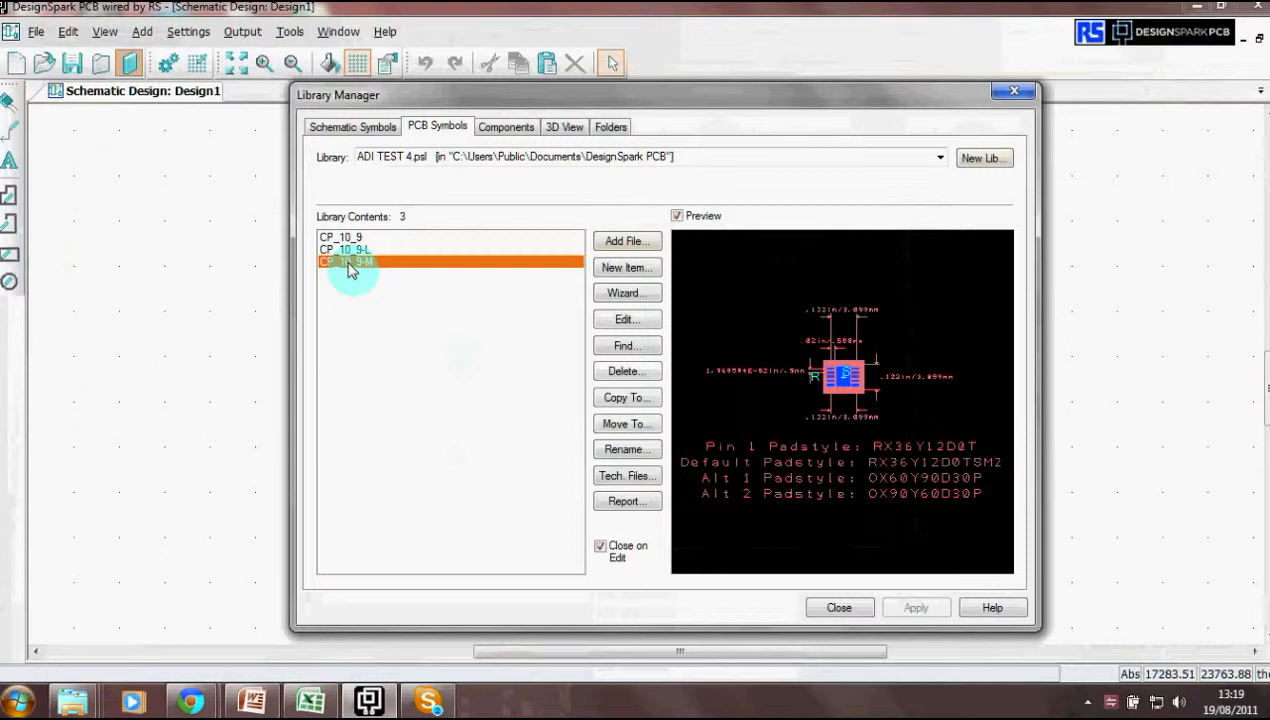
{"action": "left_click", "coordinate": [348, 250]}
{"action": "left_click", "coordinate": [345, 237]}
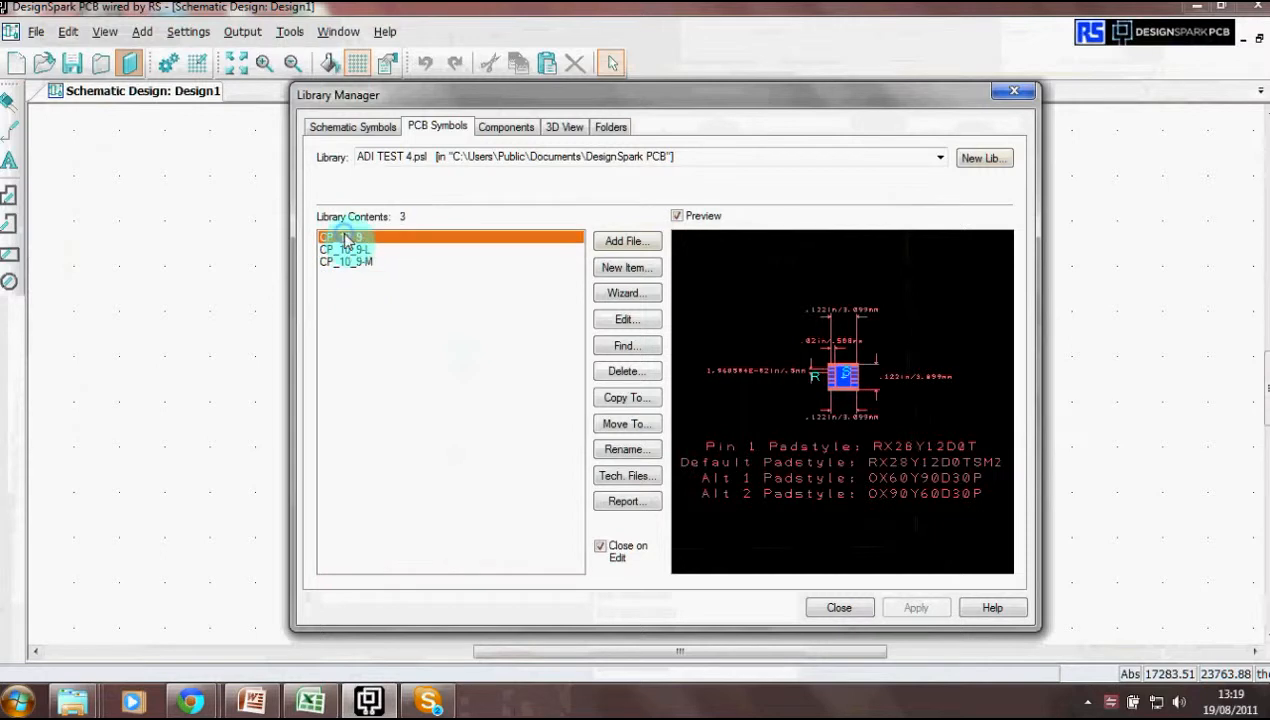
{"action": "left_click", "coordinate": [366, 129]}
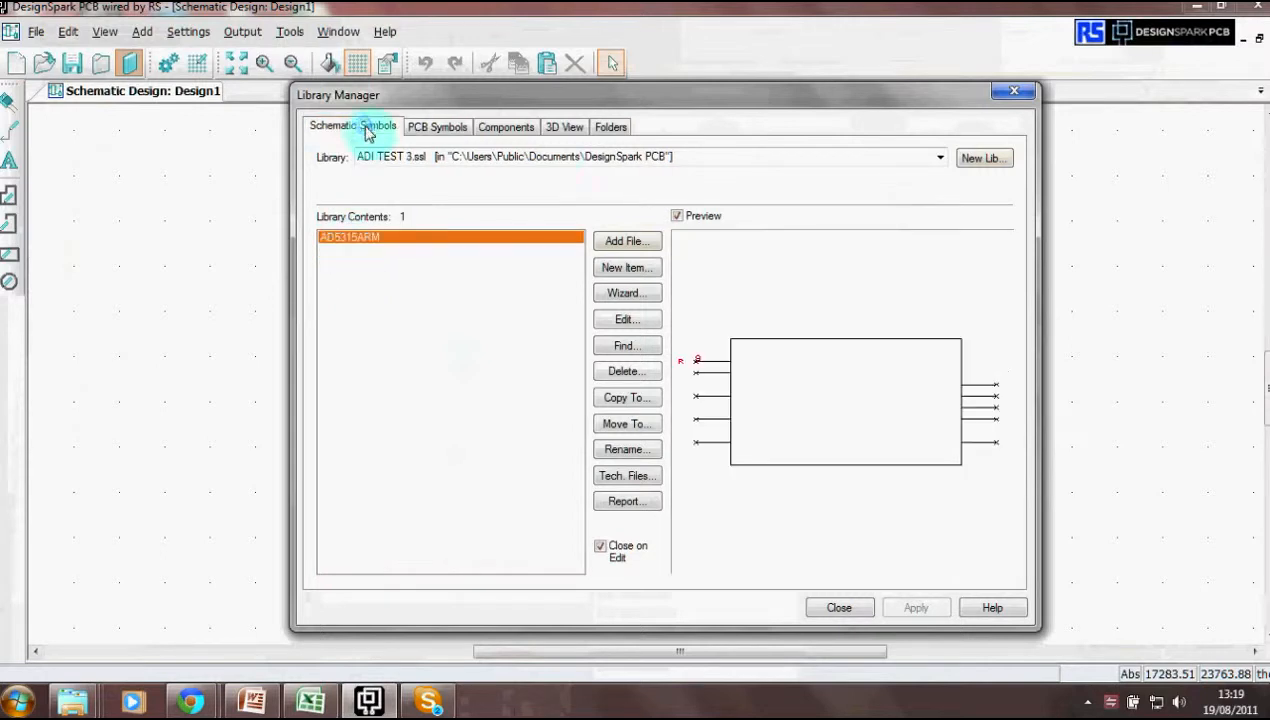
- Create and save a new schematic symbol library named ADI TEST 4.ssl
{"action": "left_click", "coordinate": [972, 160]}
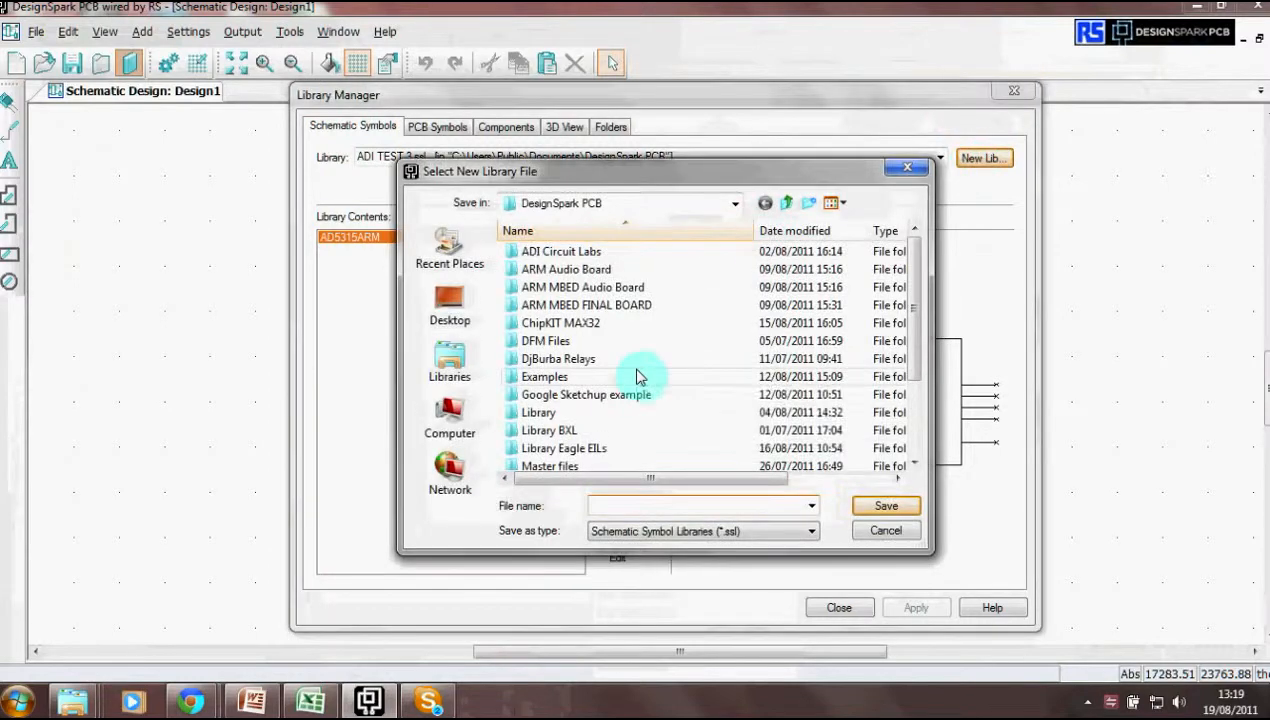
{"action": "left_click", "coordinate": [605, 508]}
{"action": "type", "text": "ADI"}
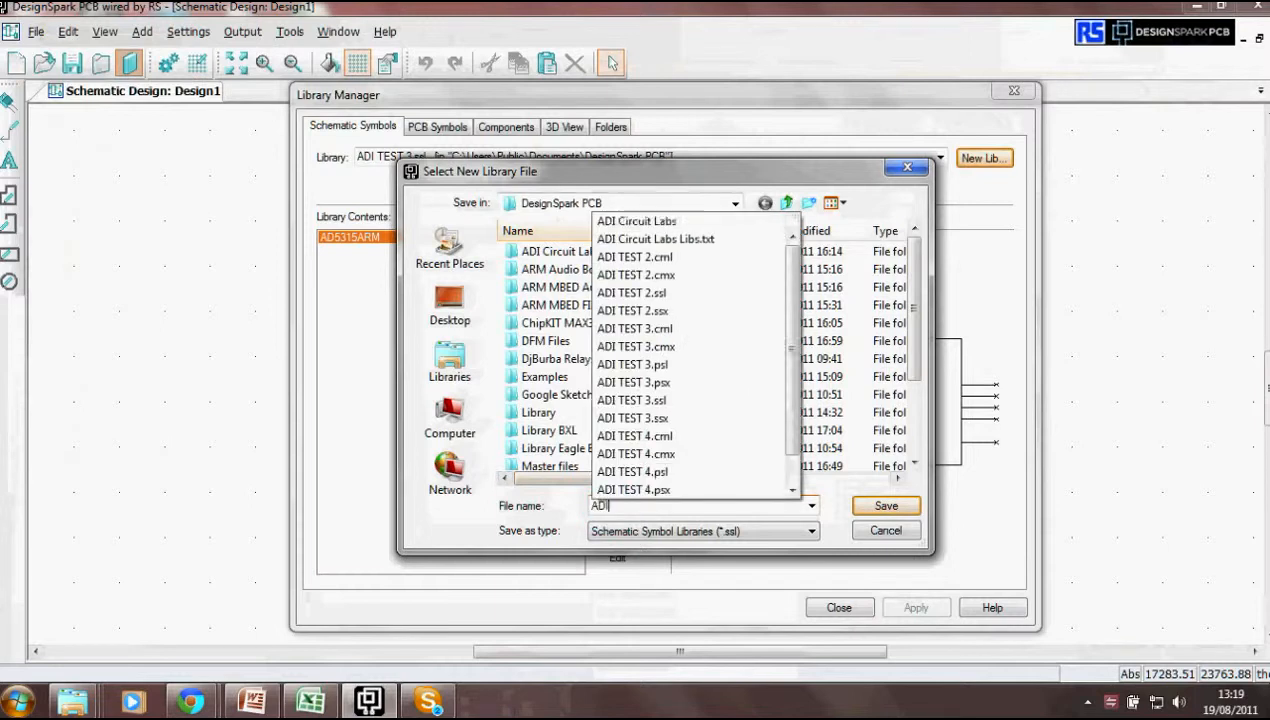
{"action": "type", "text": " TEST 4"}
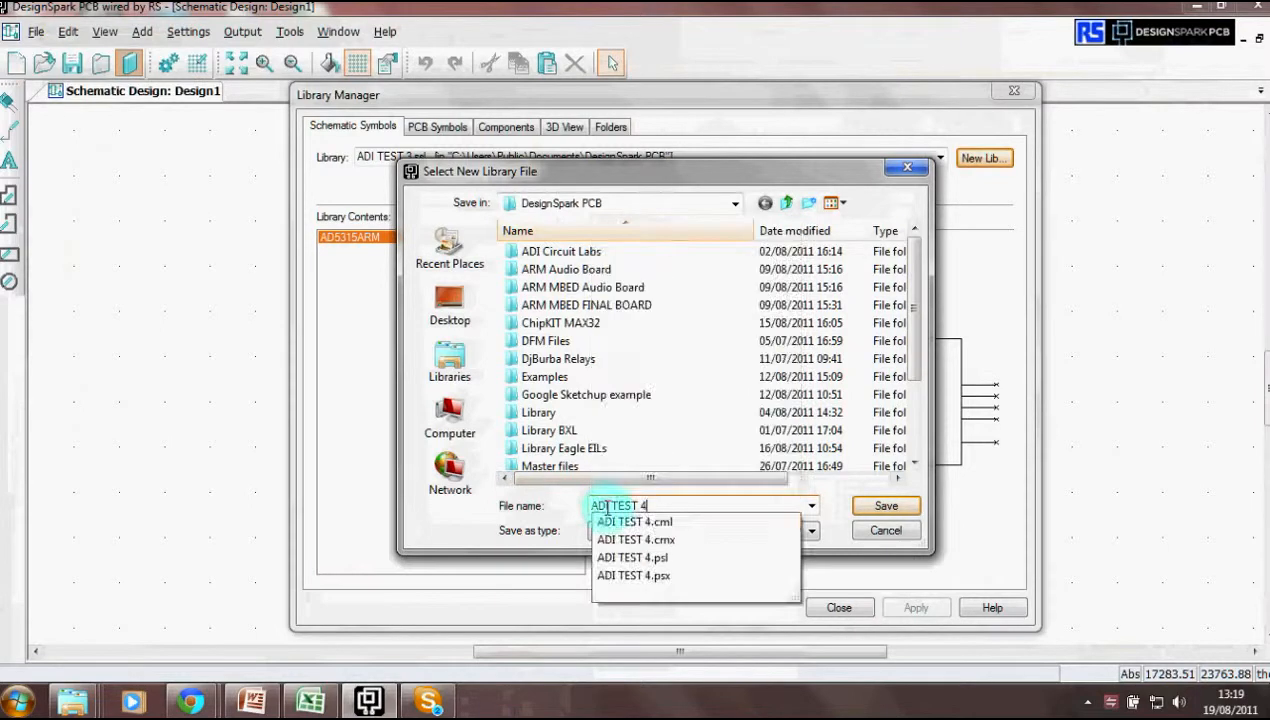
{"action": "left_click", "coordinate": [881, 509]}
{"action": "left_click", "coordinate": [882, 510]}
{"action": "left_click", "coordinate": [641, 243]}
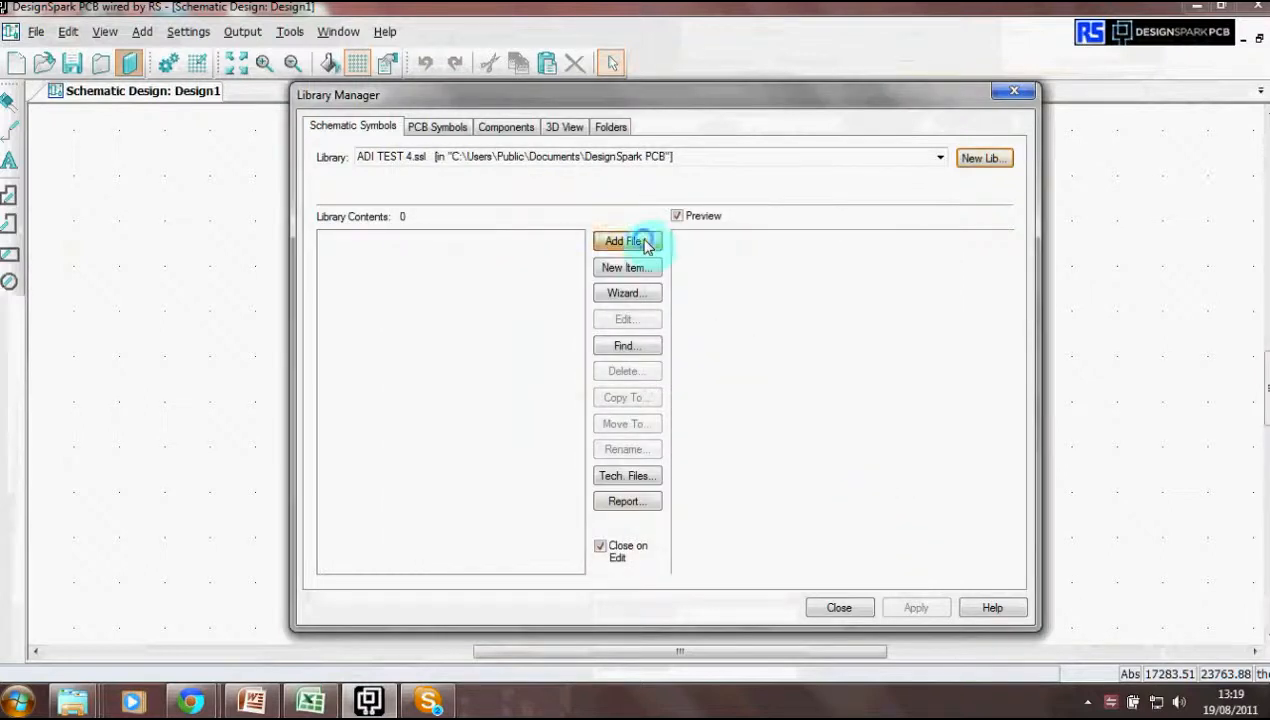
- Navigate up to C: and into UltraLibrarian\Library\Exported\DesignSpark\2011-08-19_13-17-01
{"action": "left_click", "coordinate": [787, 204]}
{"action": "left_click", "coordinate": [787, 204]}
{"action": "left_click", "coordinate": [787, 204]}
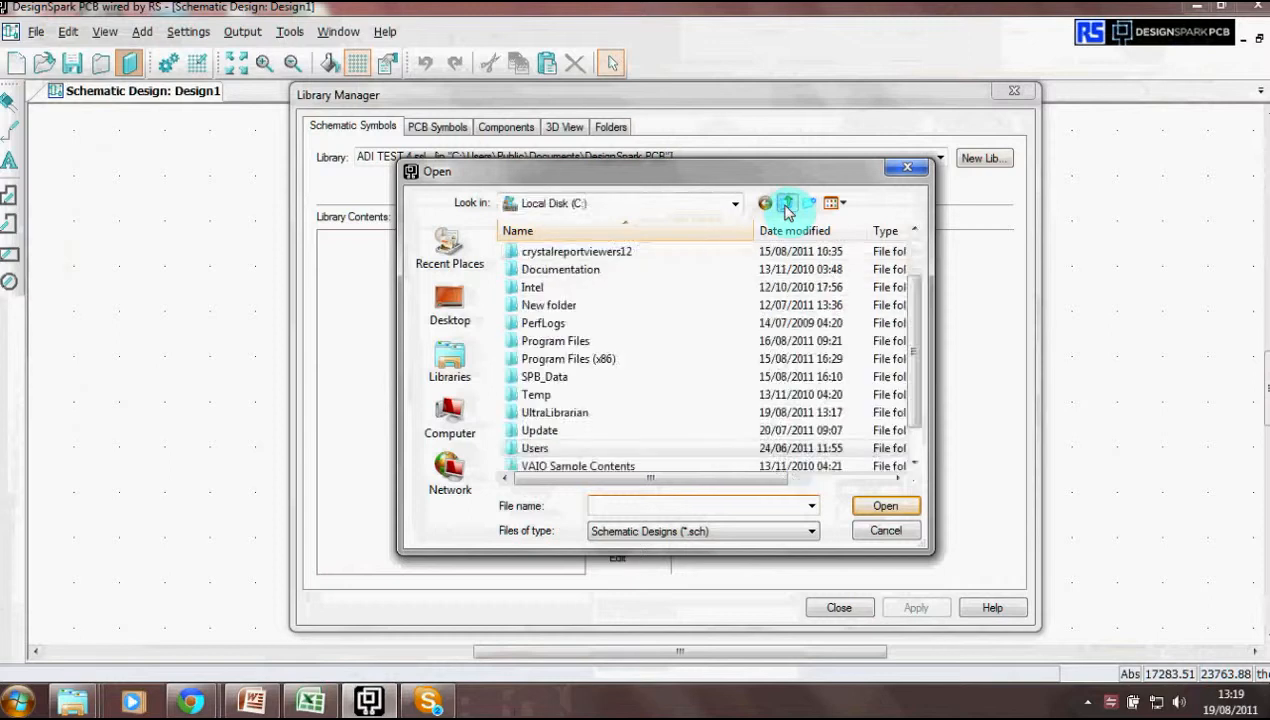
{"action": "left_click", "coordinate": [562, 416]}
{"action": "double_click", "coordinate": [562, 416]}
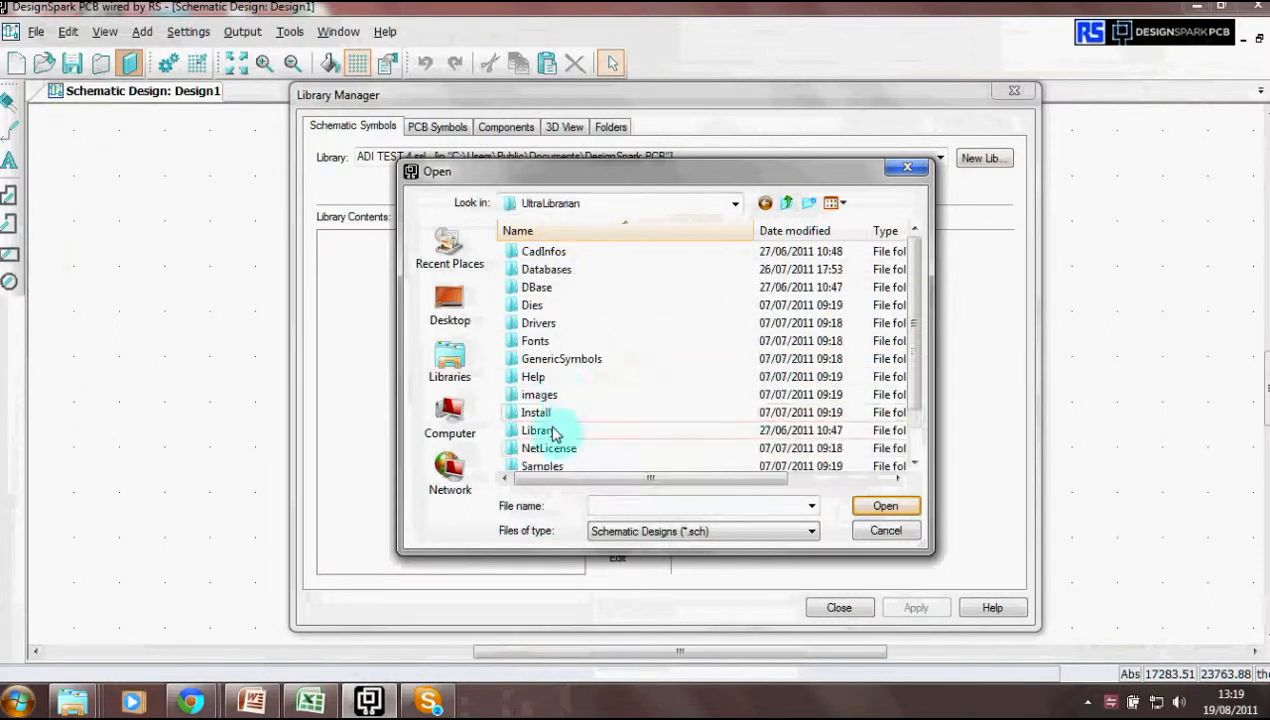
{"action": "double_click", "coordinate": [553, 436]}
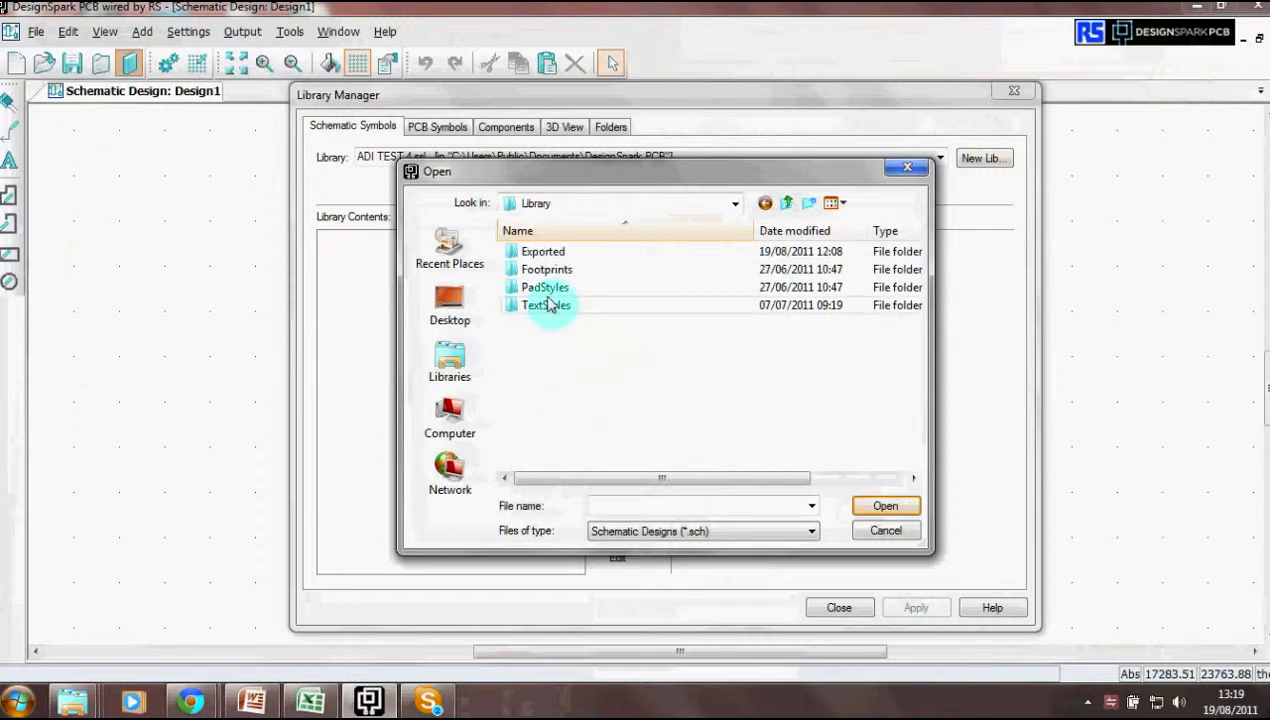
{"action": "double_click", "coordinate": [548, 254]}
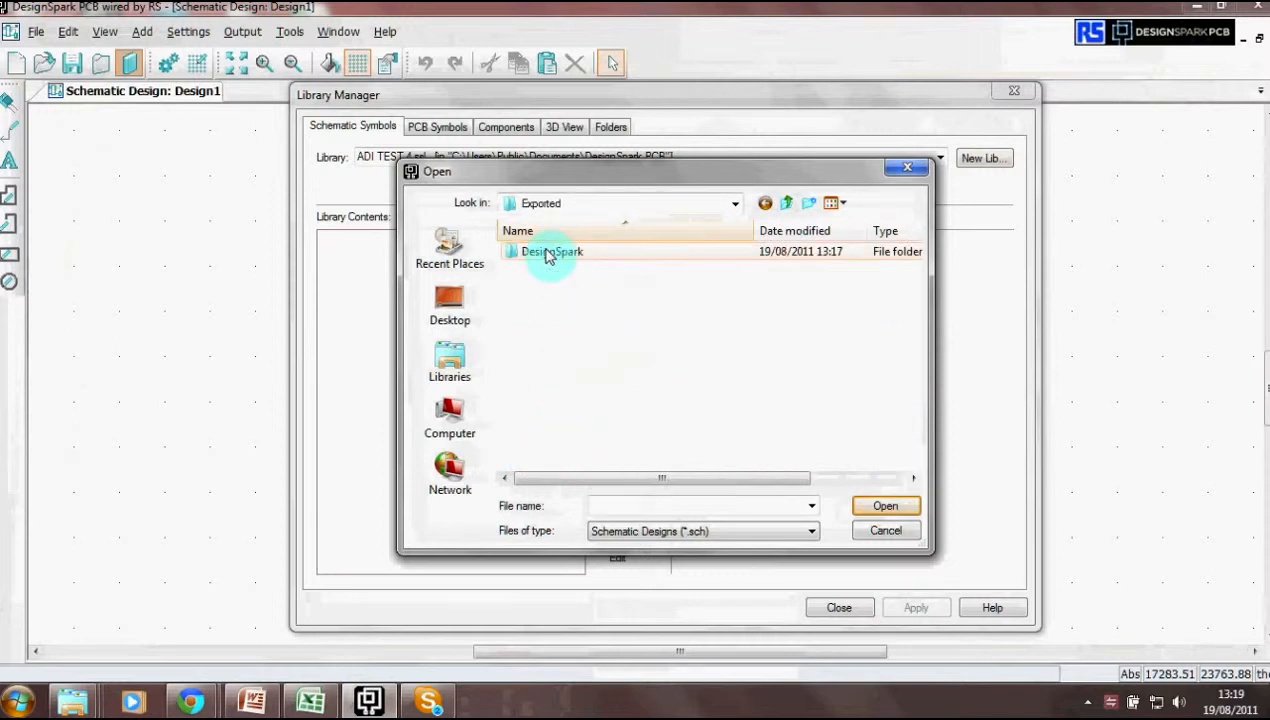
{"action": "double_click", "coordinate": [548, 254]}
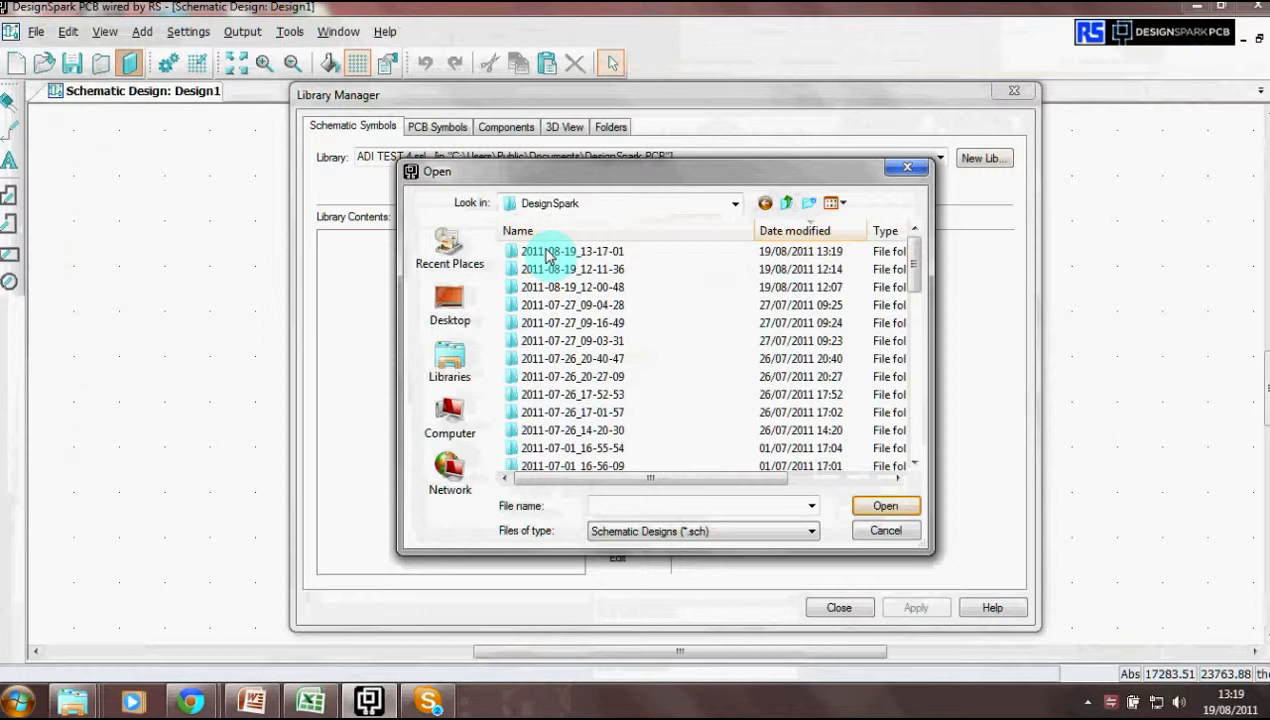
{"action": "double_click", "coordinate": [548, 254]}
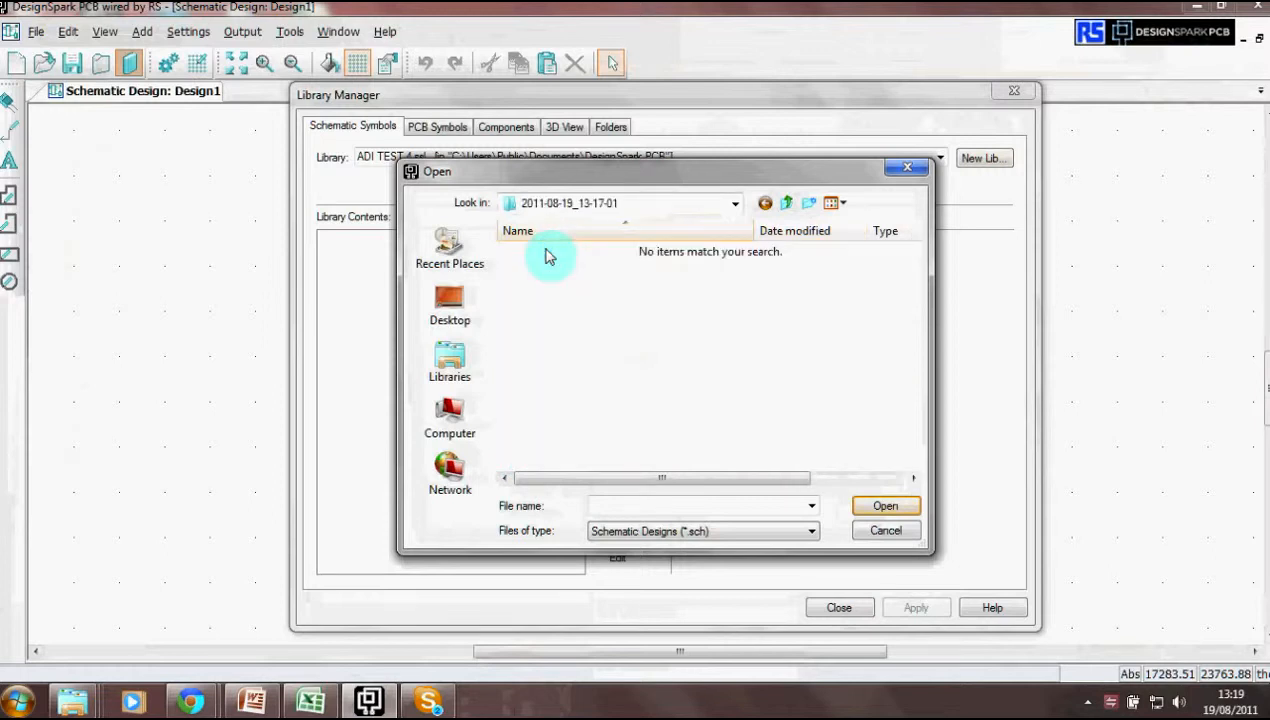
- List All Files, open the DSL file and accept the import to add the AD5314ARM symbol
{"action": "left_click", "coordinate": [811, 531]}
{"action": "left_click", "coordinate": [679, 662]}
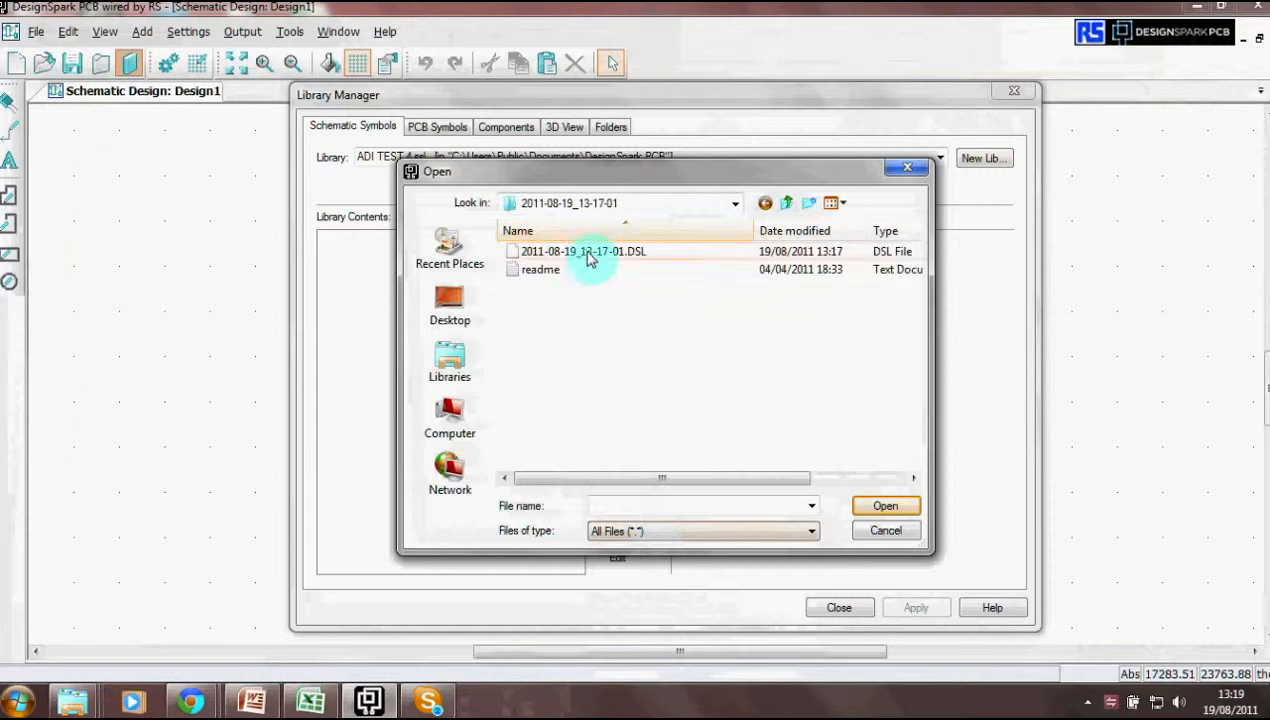
{"action": "double_click", "coordinate": [588, 254]}
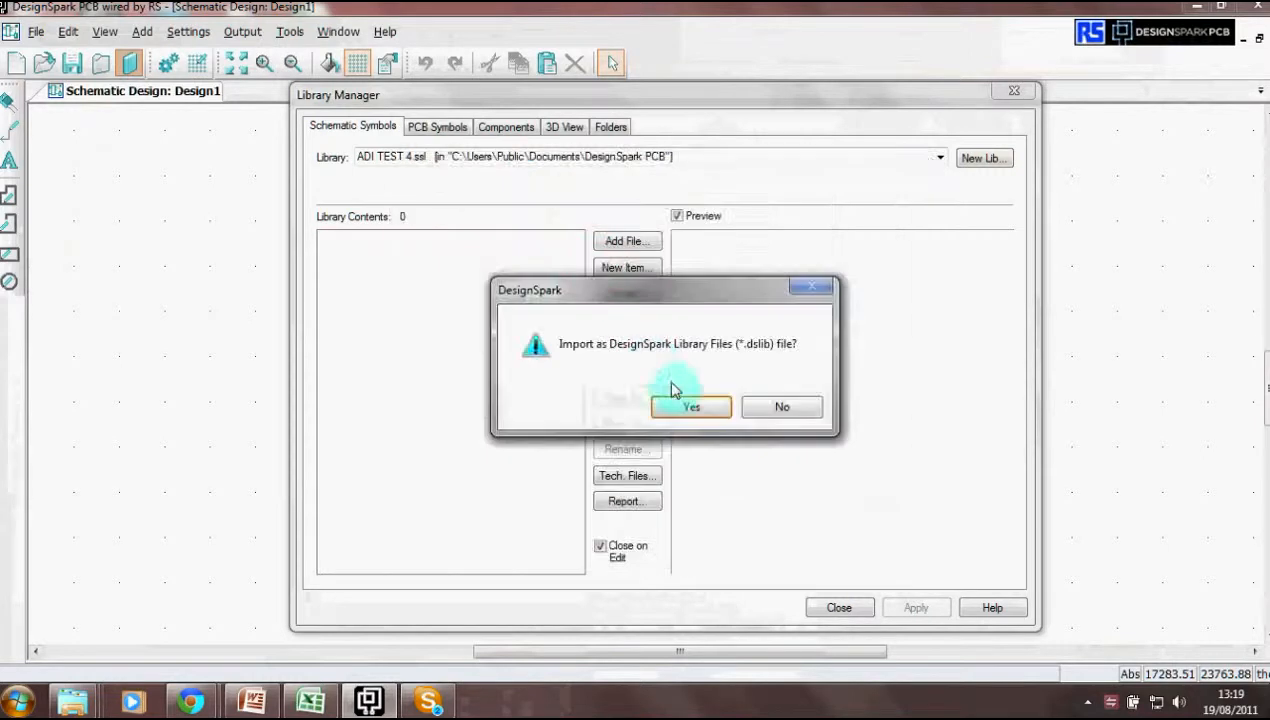
{"action": "left_click", "coordinate": [688, 406]}
{"action": "left_click", "coordinate": [619, 427]}
- Preview the AD5314ARM symbol, then show AD5314ACPZ-REEL7 (CP_10_9-L, 1 gate) in ADI TEST 4.cml
{"action": "left_click", "coordinate": [357, 240]}
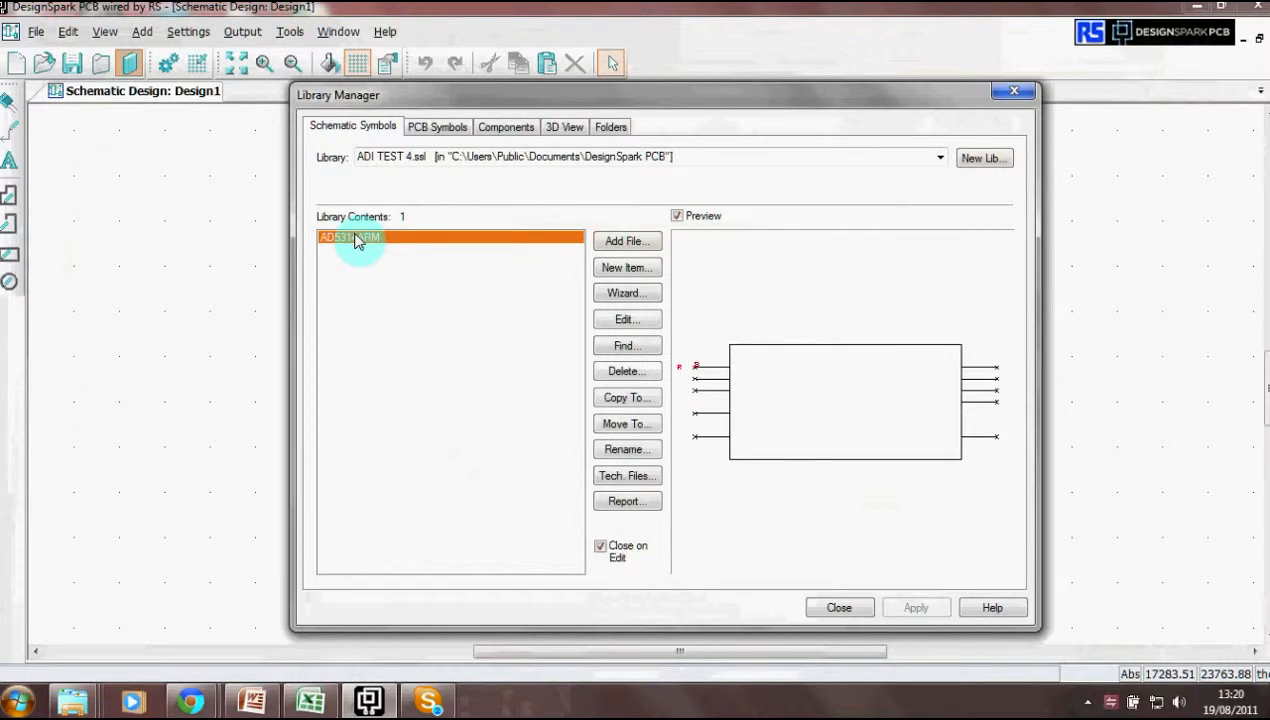
{"action": "left_click", "coordinate": [505, 126]}
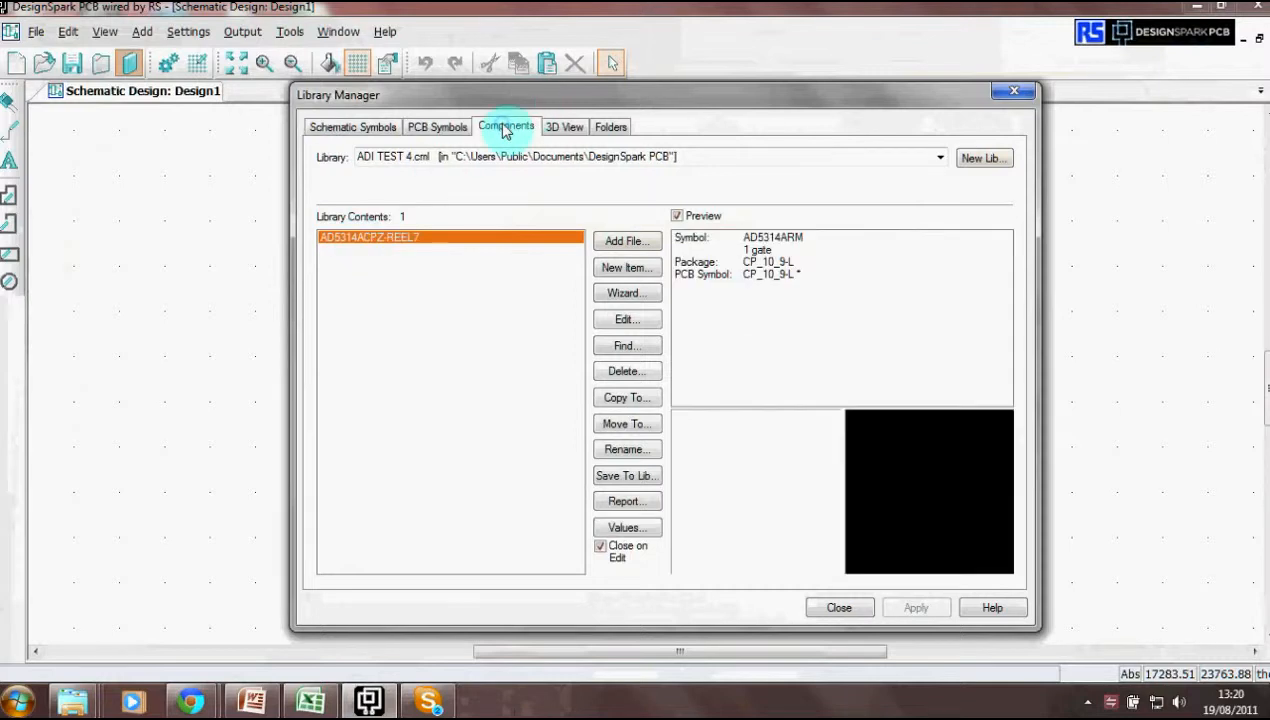
- Open AD5314ACPZ-REEL7 in the component editor, showing its 10 terminals mapped to CP_10_9-L pads
{"action": "left_click", "coordinate": [622, 320]}
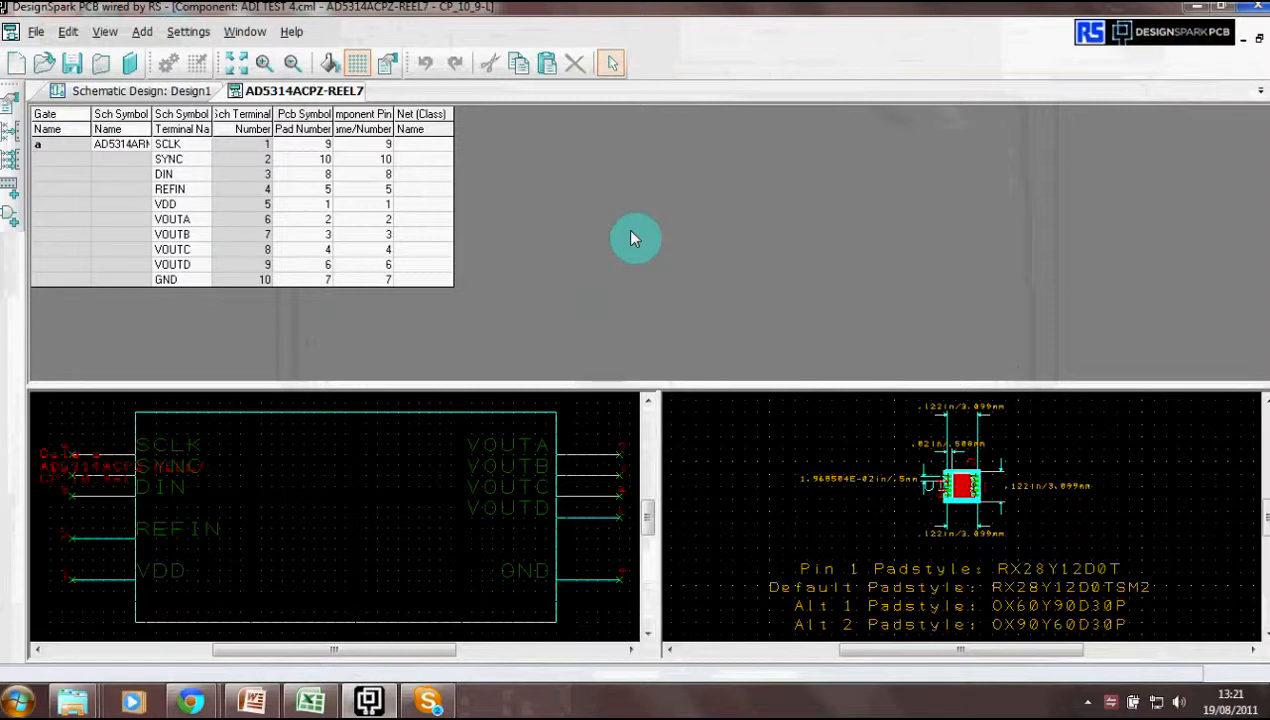
{"action": "left_click", "coordinate": [1088, 703]}
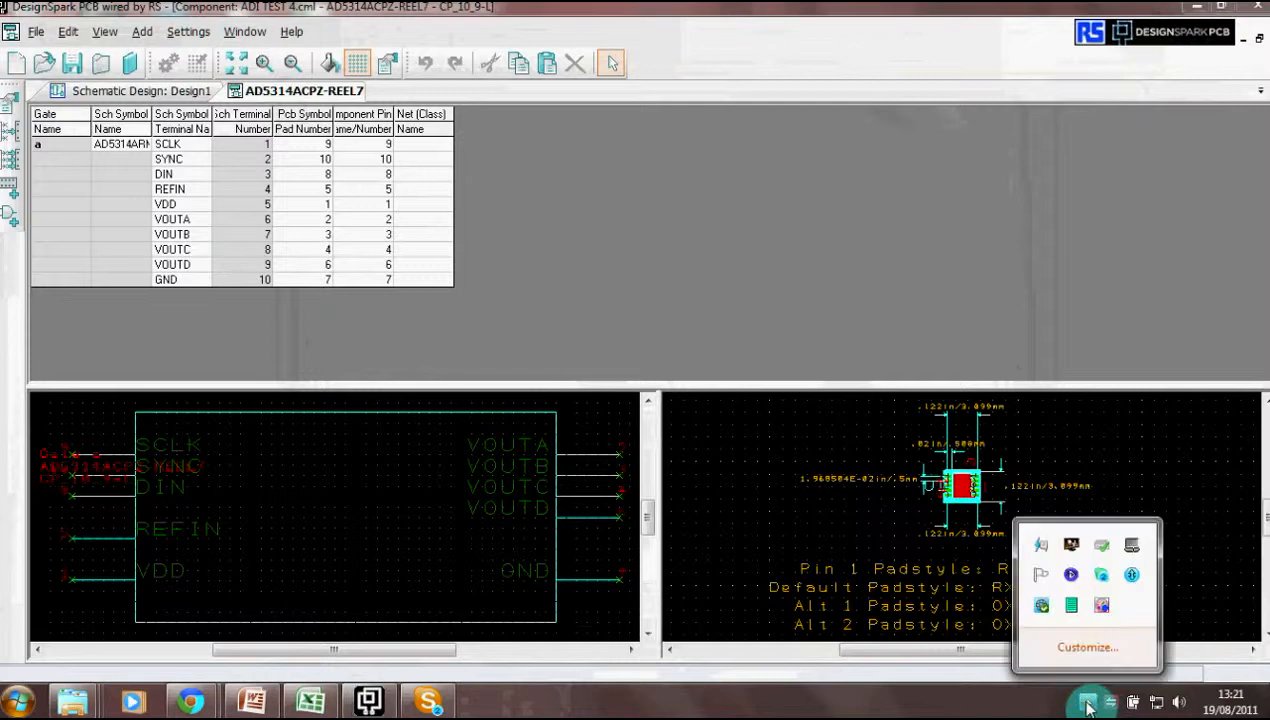
{"action": "double_click", "coordinate": [1103, 607]}
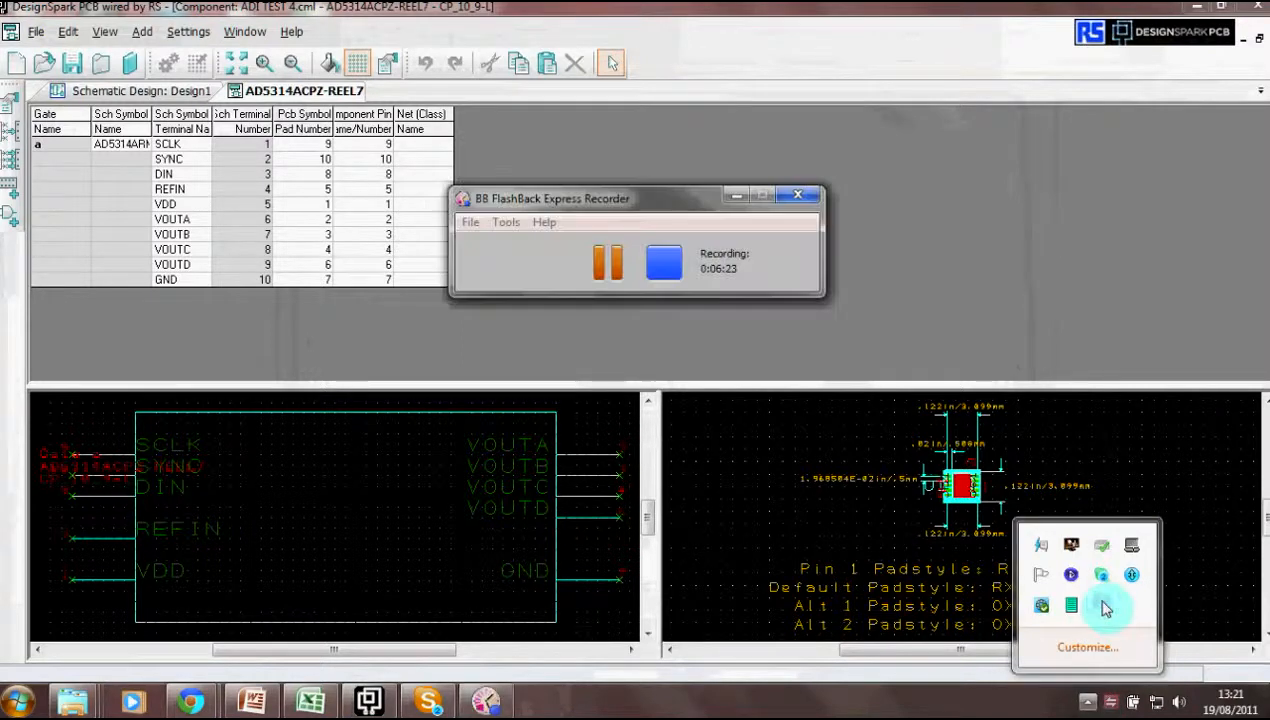